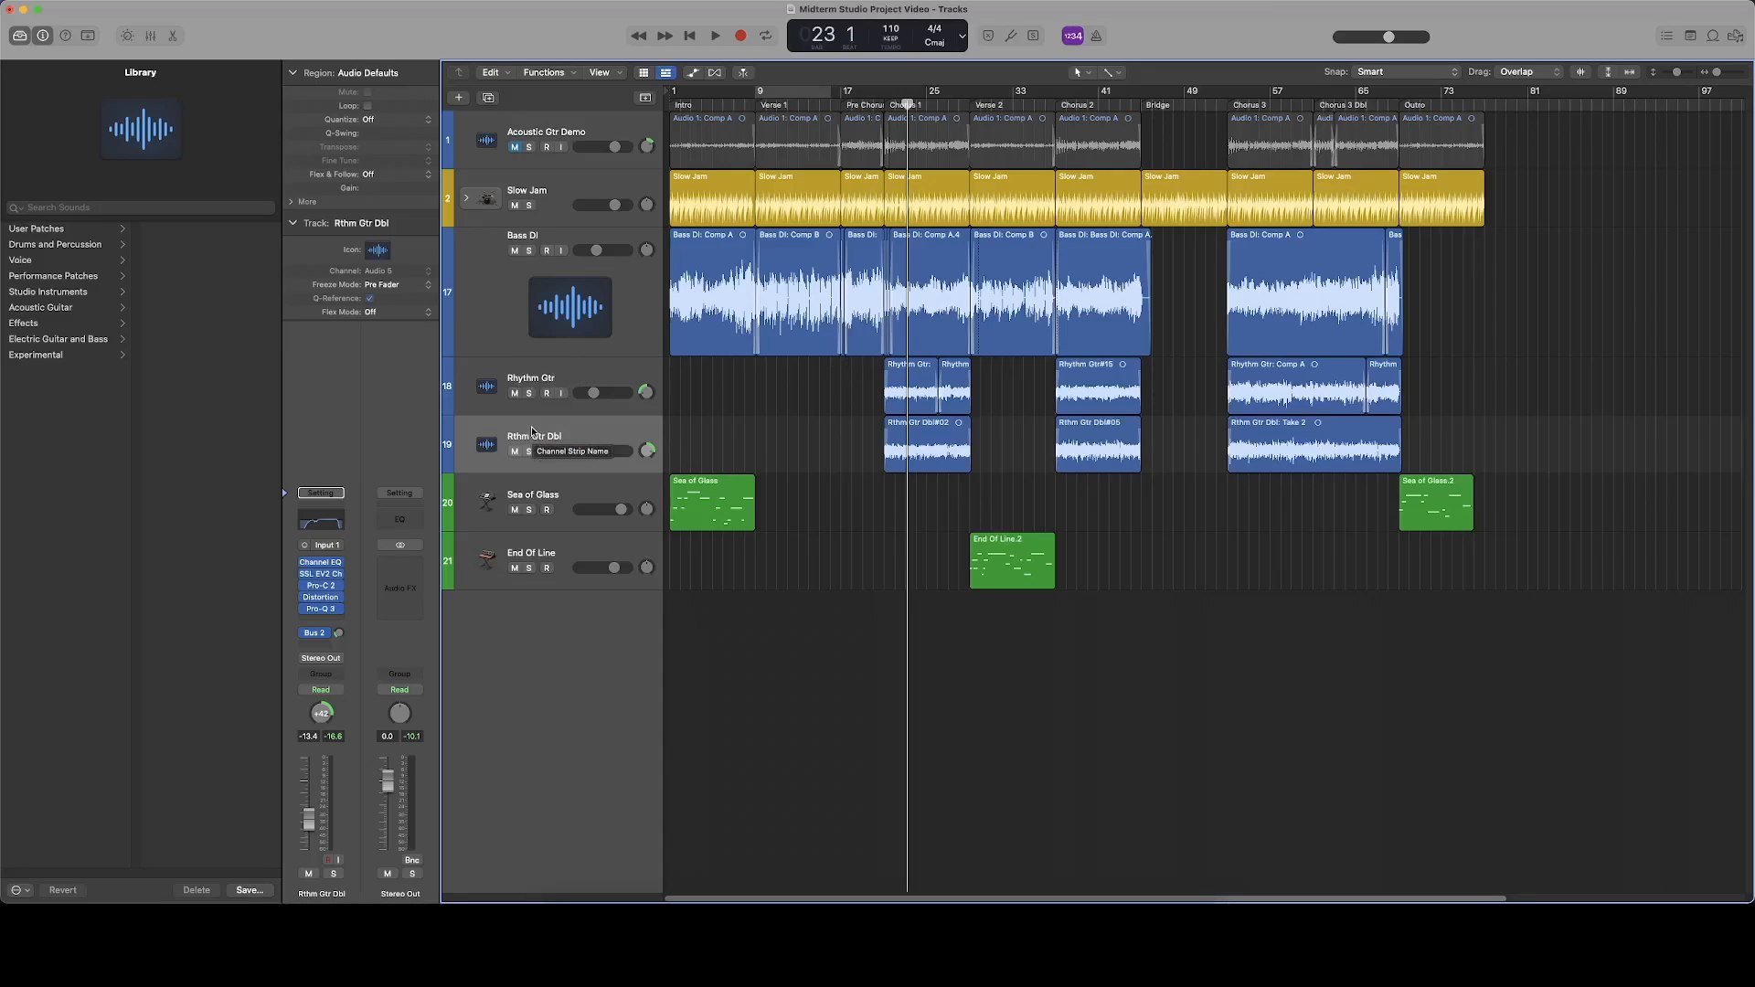
Select the Bass DI, Rhythm Gtr and Rthm Gtr Dbl tracks and start exporting them as audio files
shift+click(521, 377)
shift+click(501, 245)
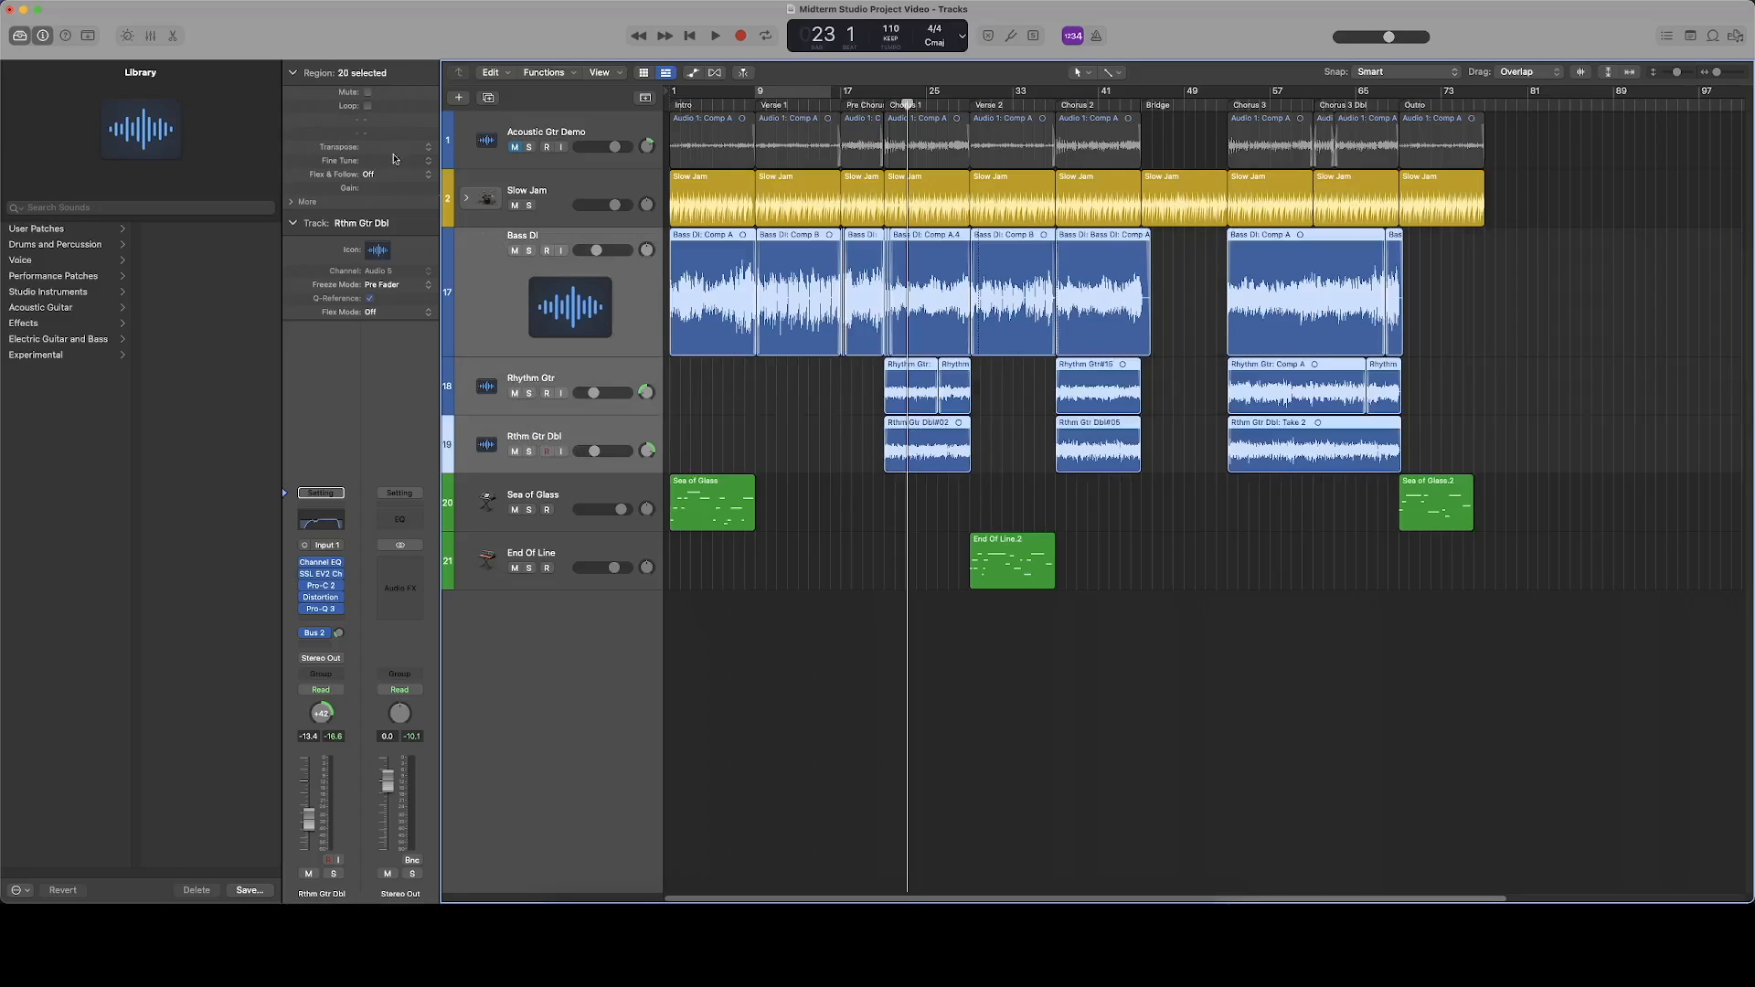
click(99, 1)
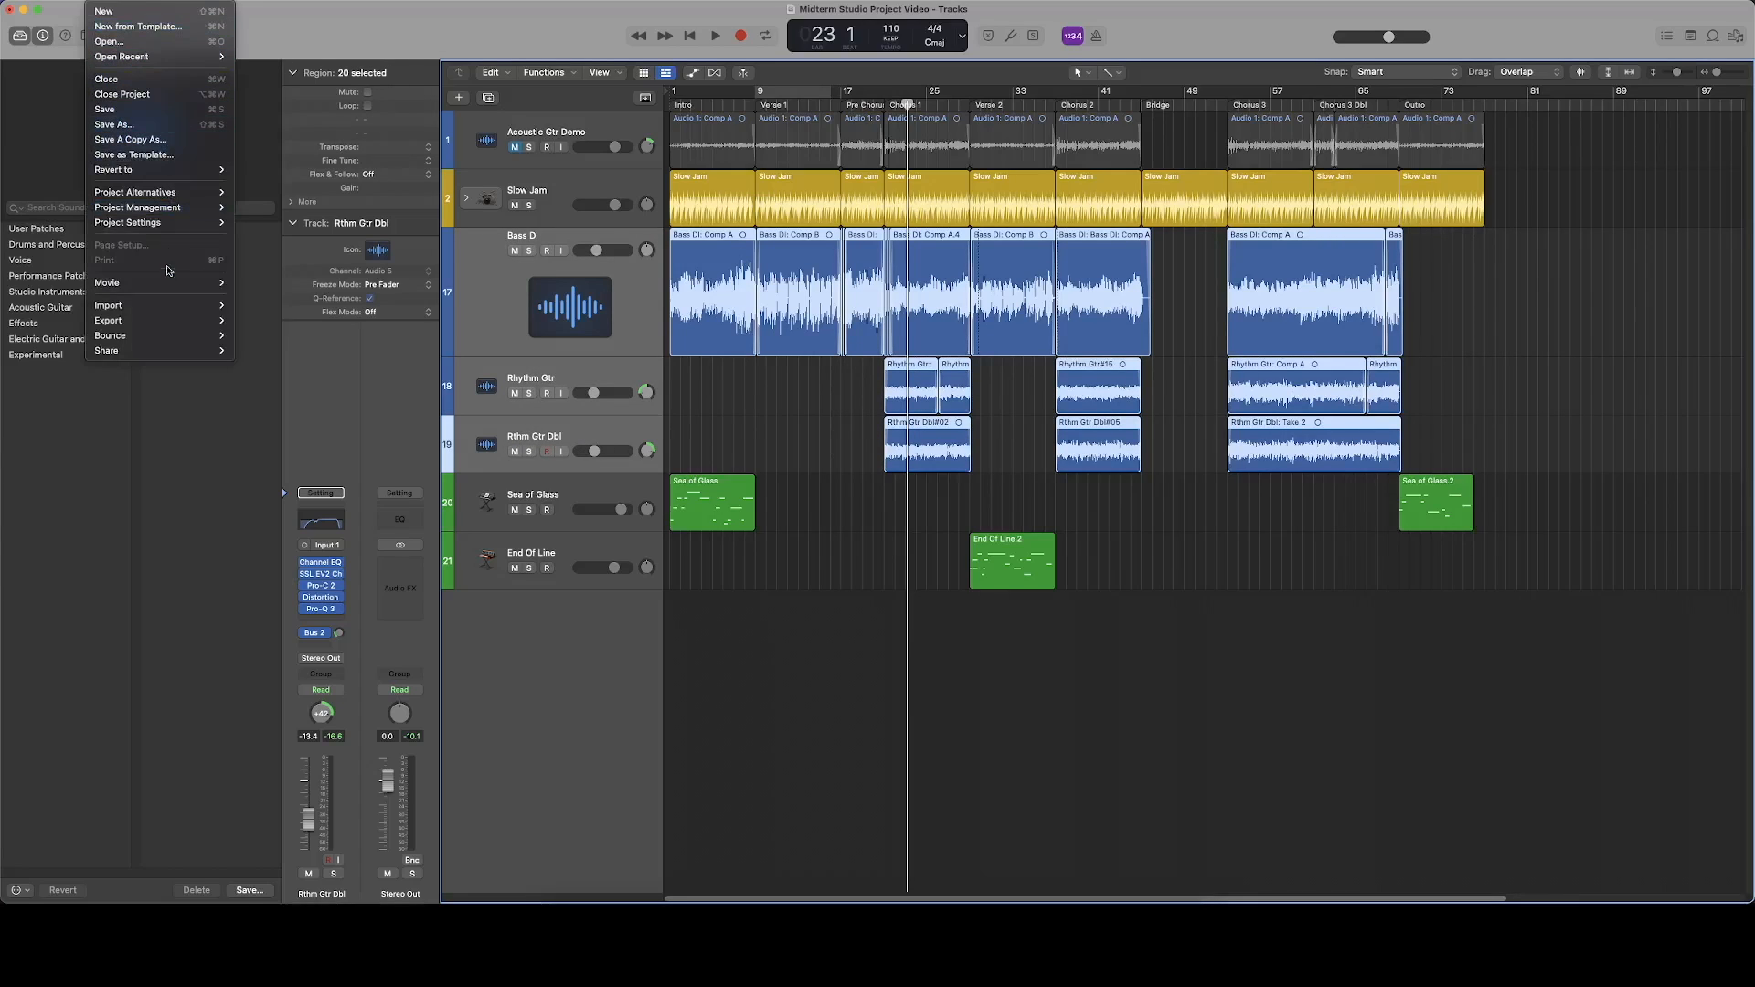
mouse_move(157, 326)
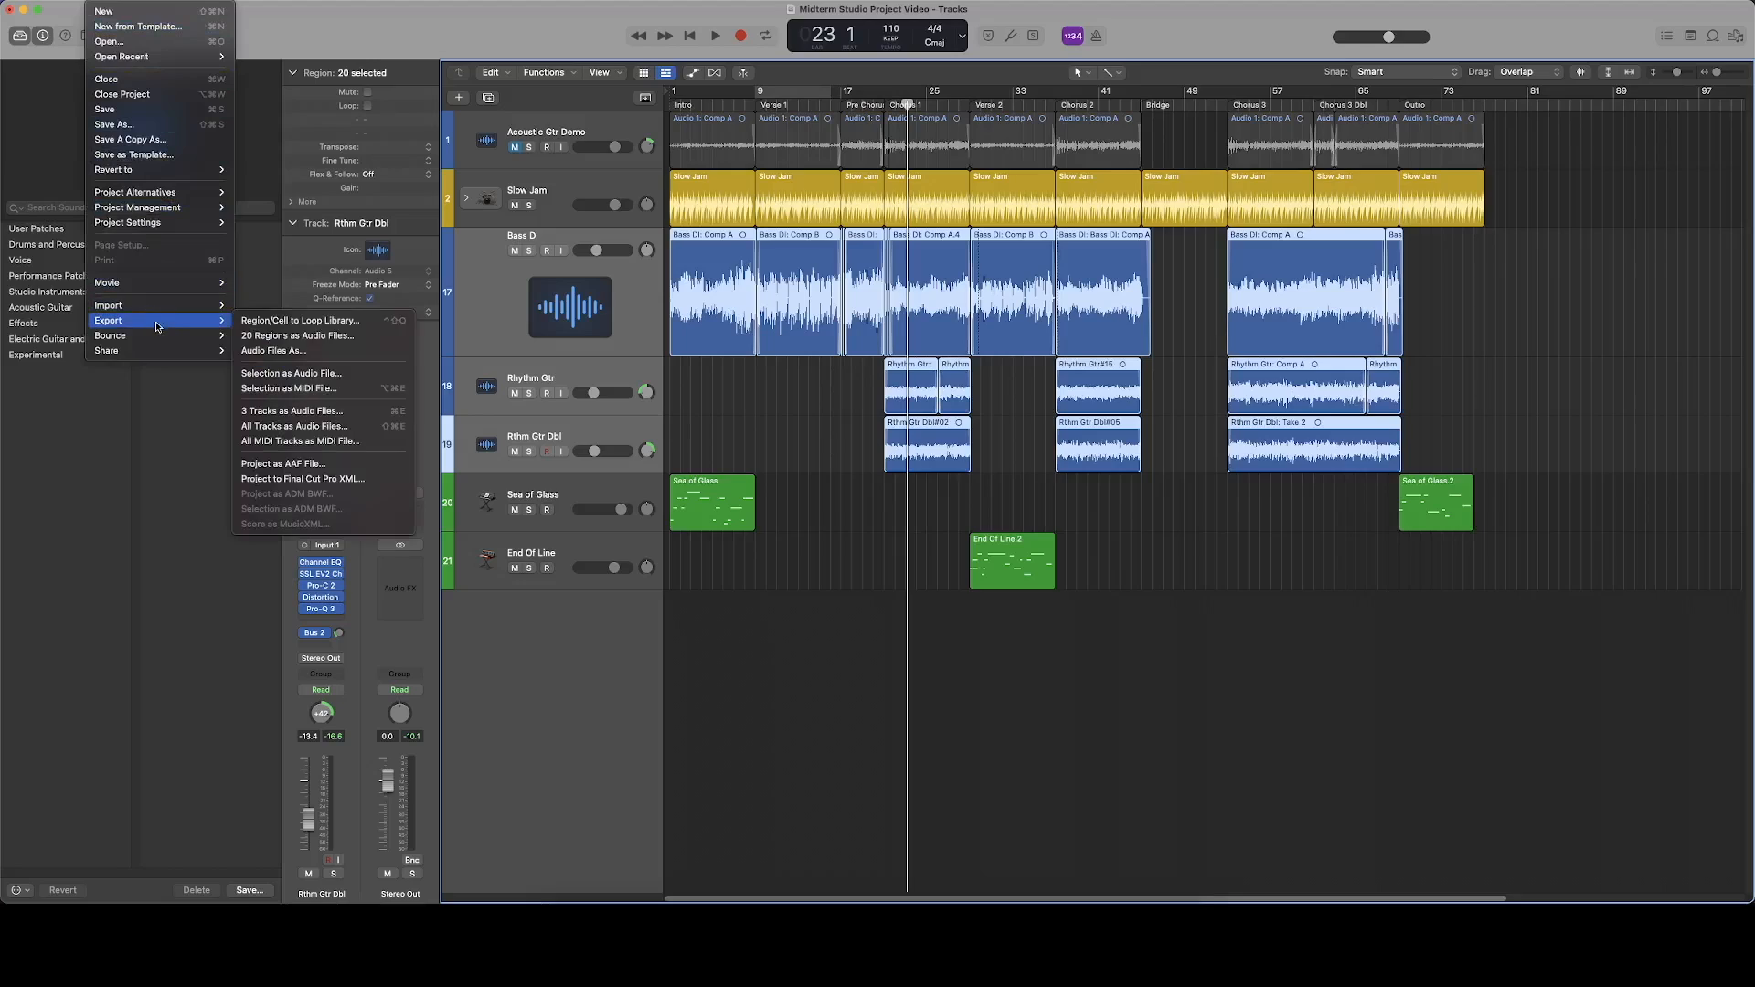
click(268, 413)
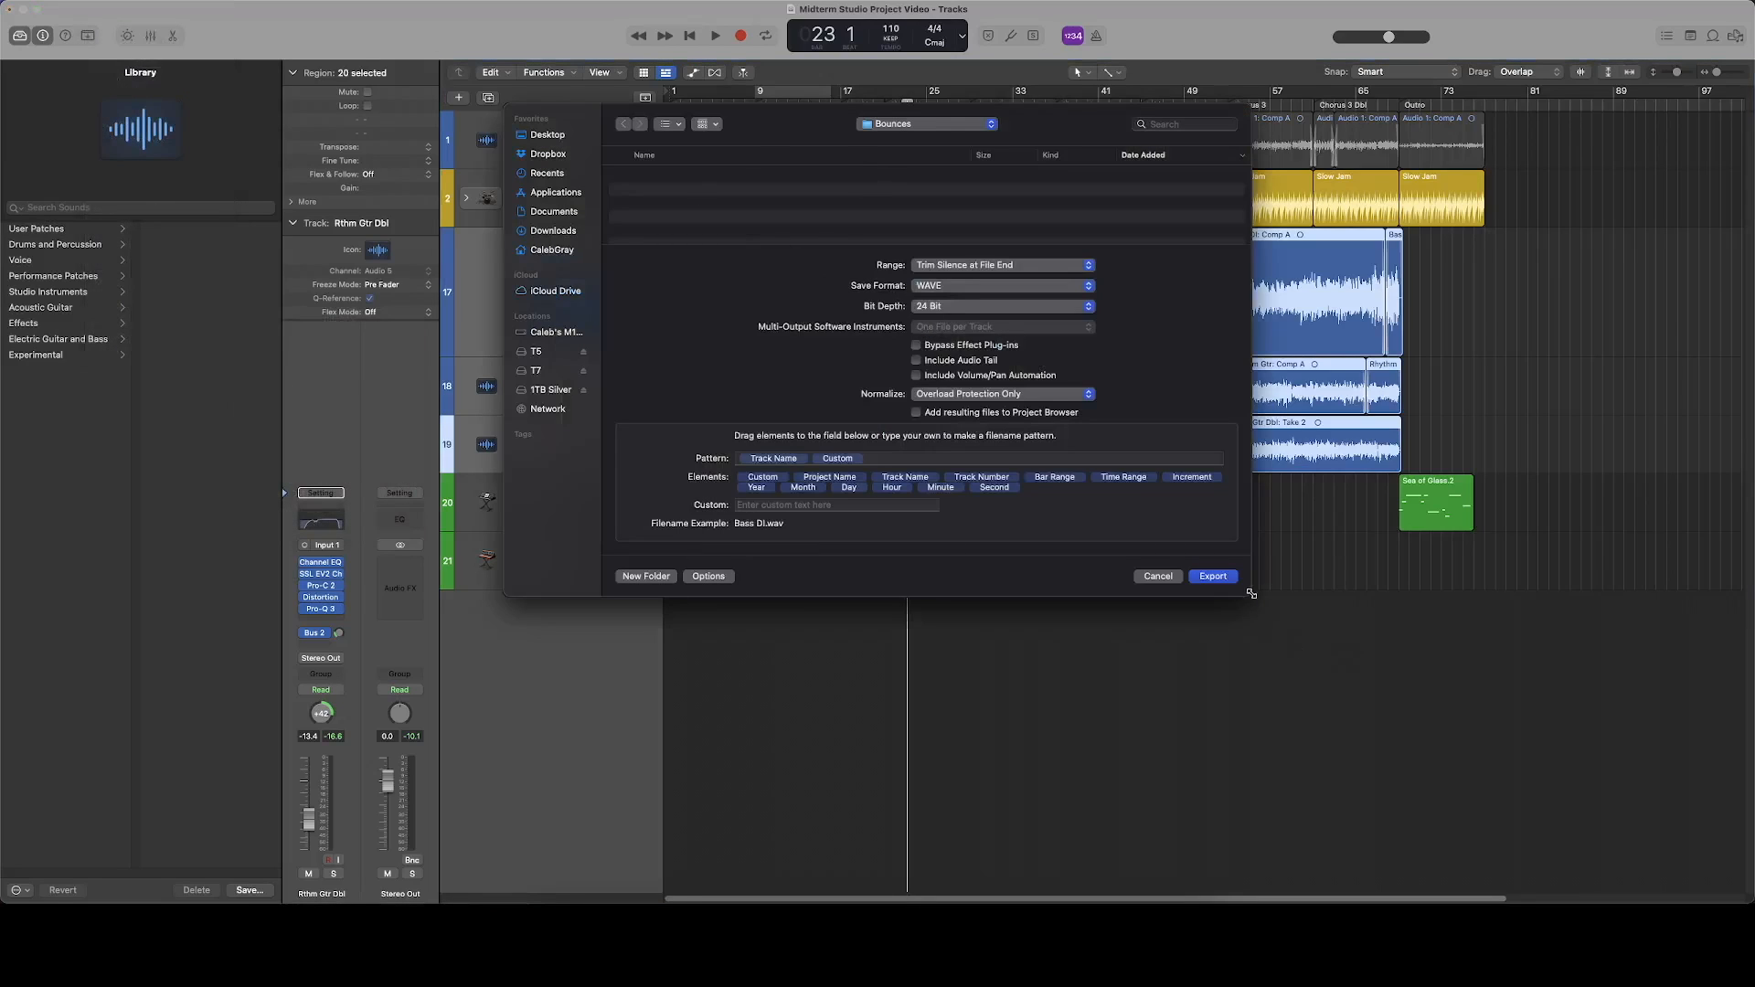
drag(1249, 593, 1491, 729)
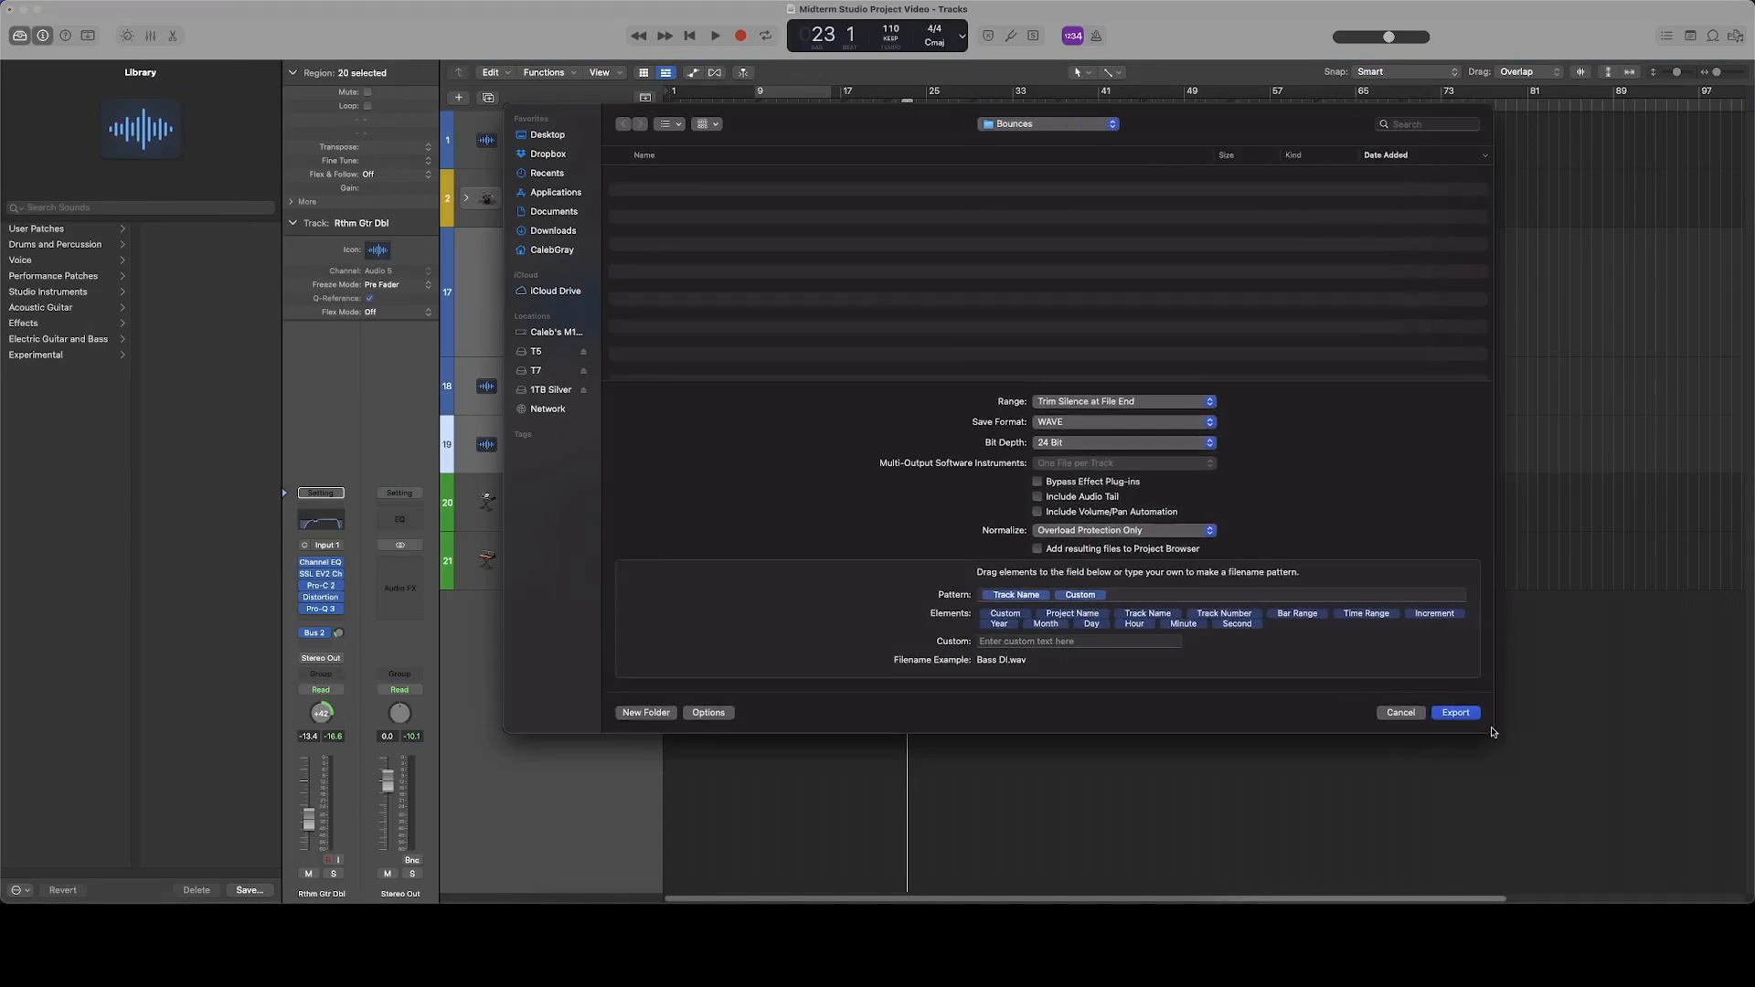
Create a new folder named Stems on the Desktop as the export destination
click(549, 137)
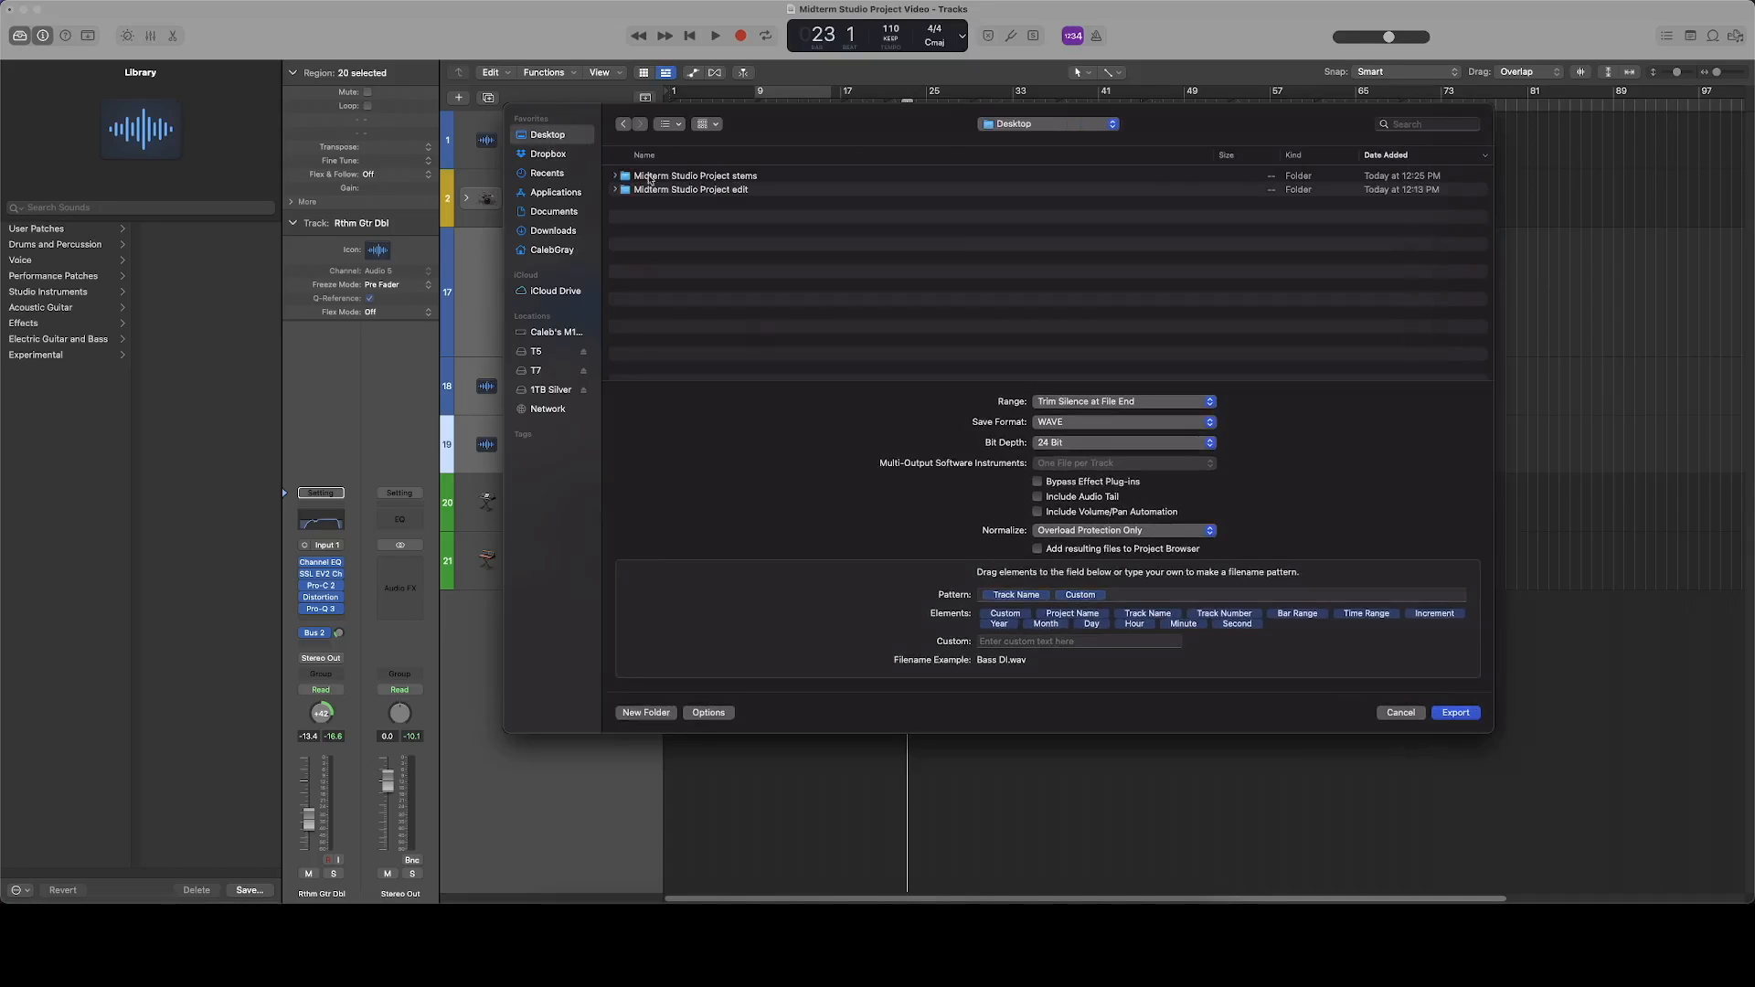
click(646, 712)
text(Stems)
key(Return)
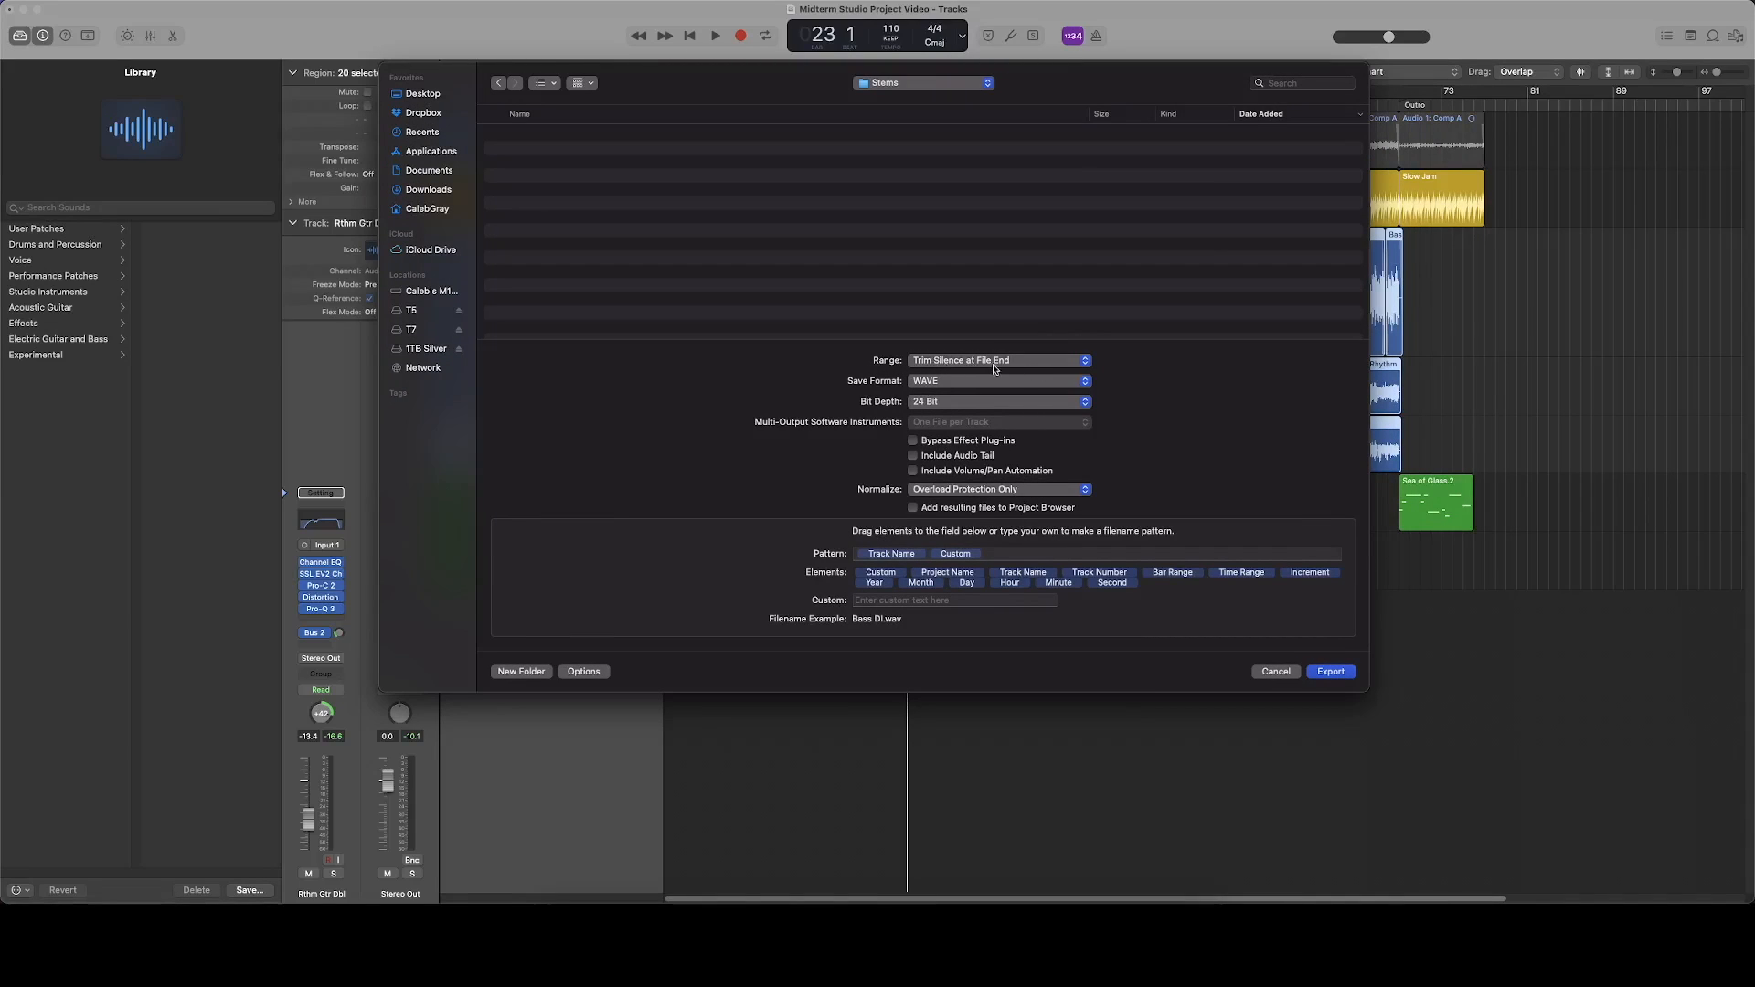
Set the export range to Trim Silence at File End, the save format to WAVE and the bit depth to 24 Bit
click(1067, 362)
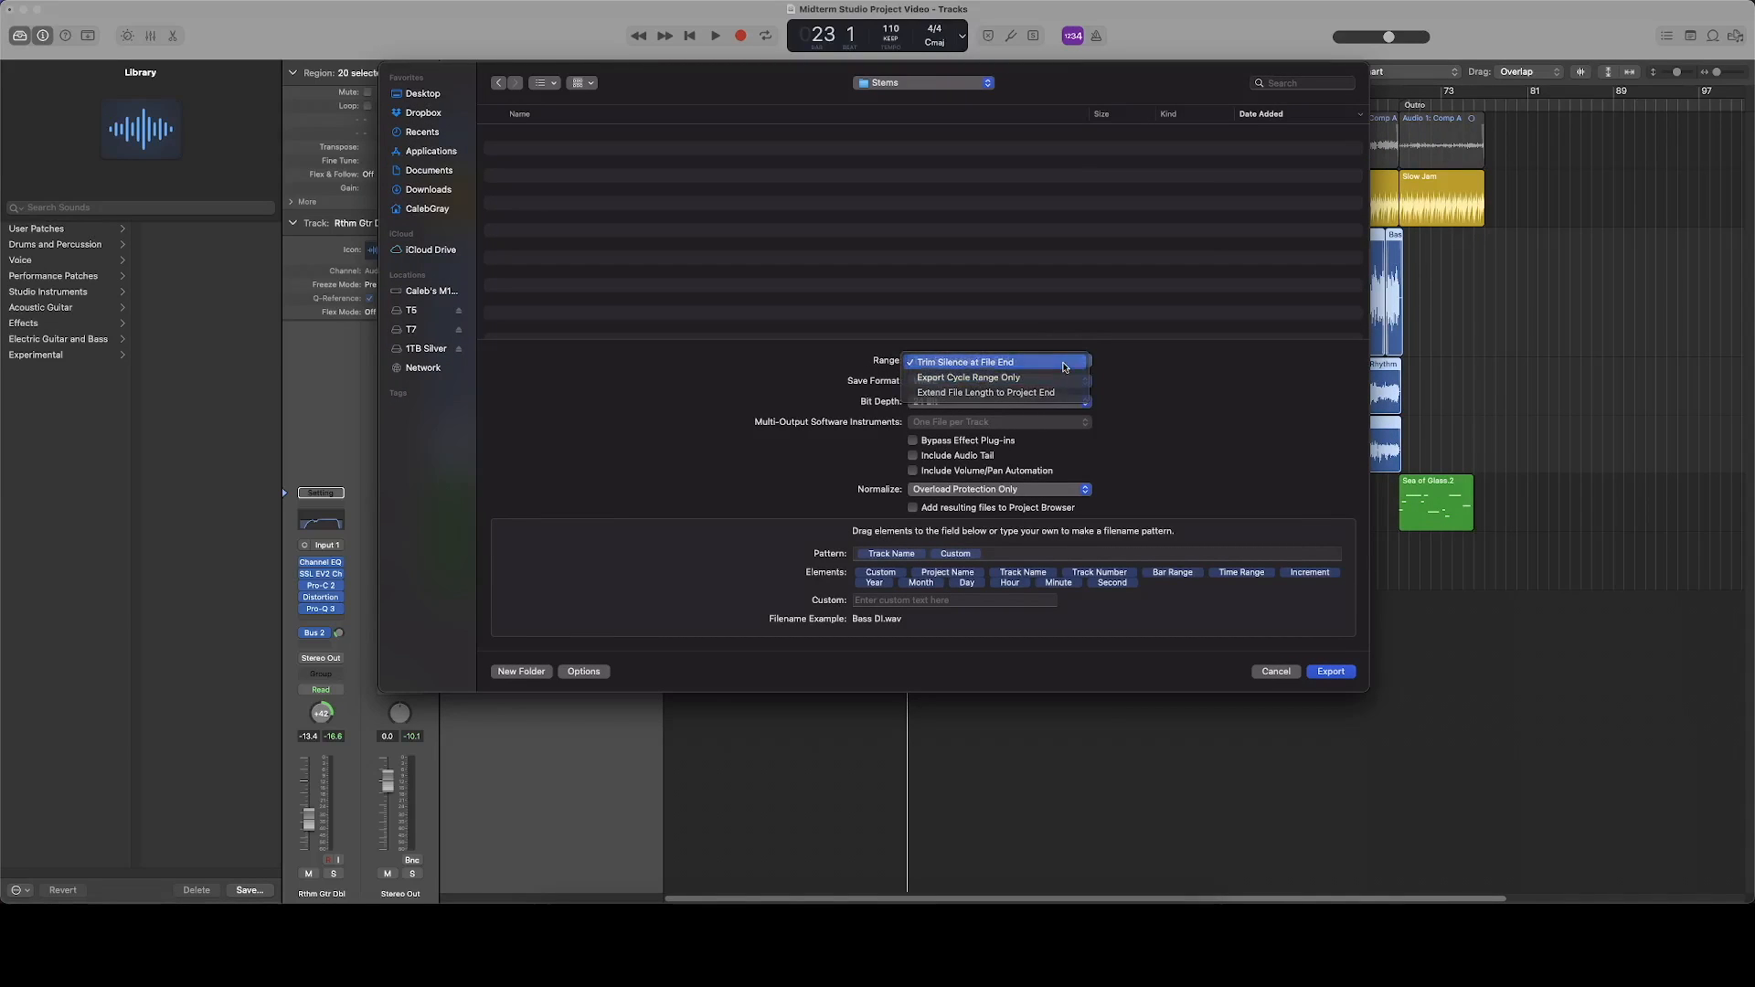
click(1062, 363)
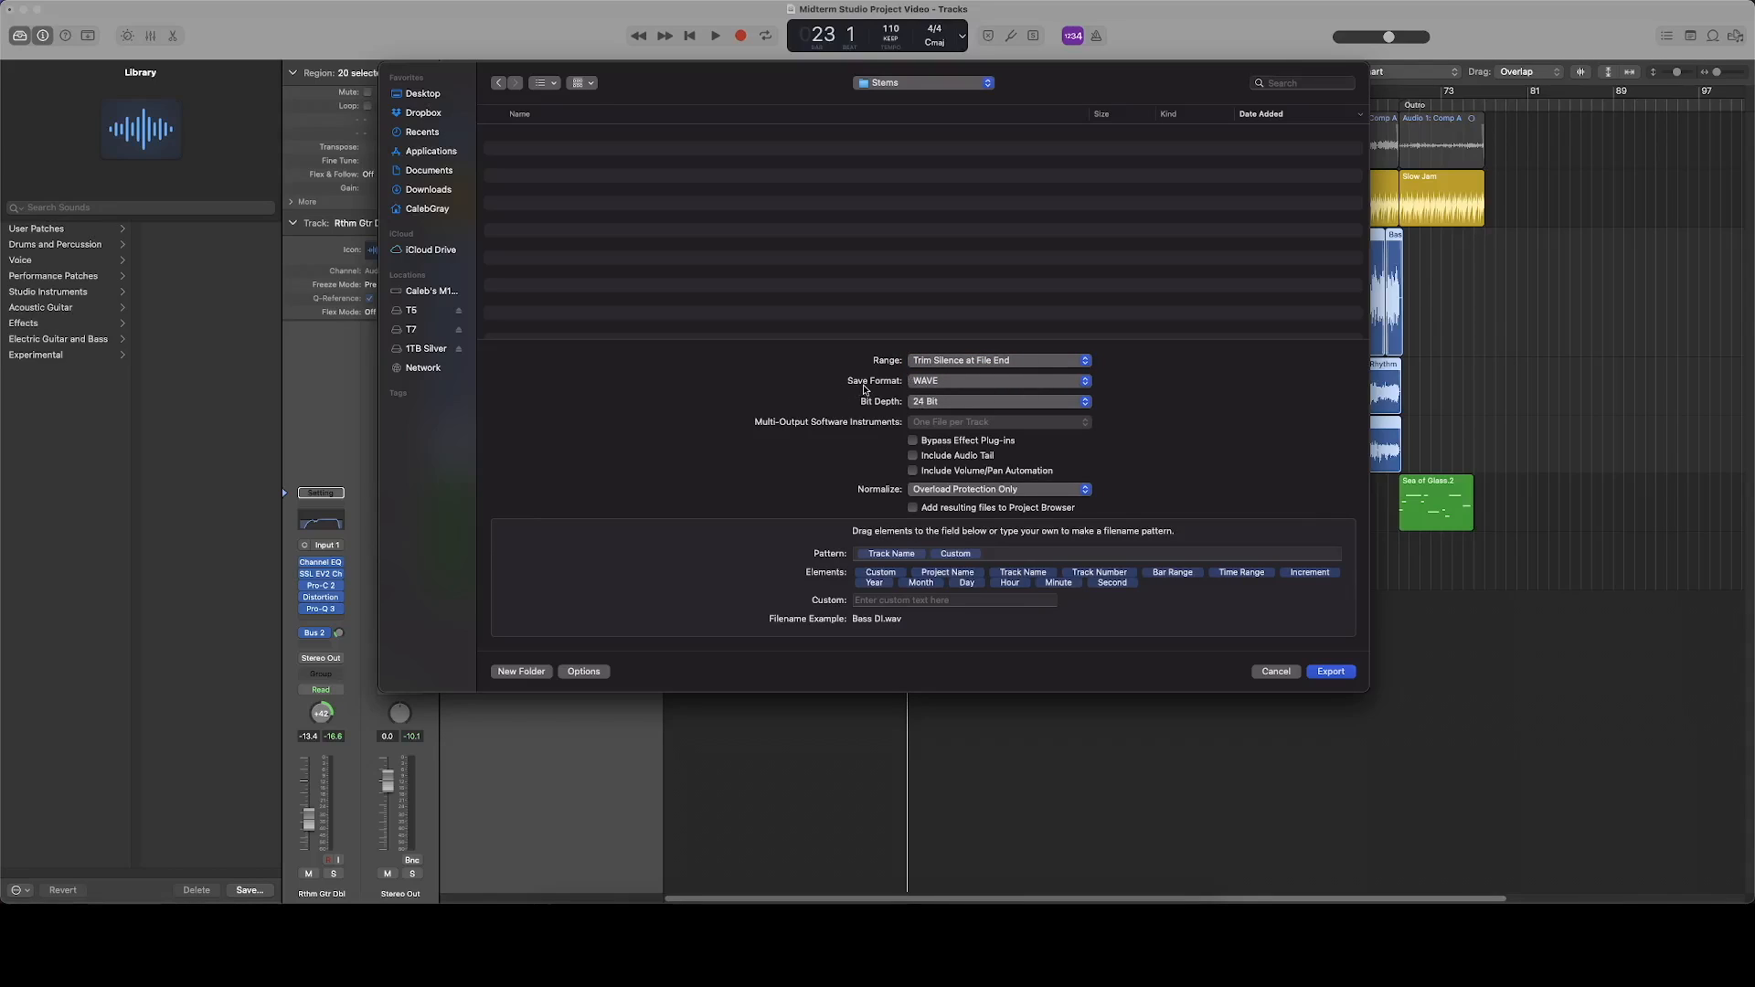
click(978, 382)
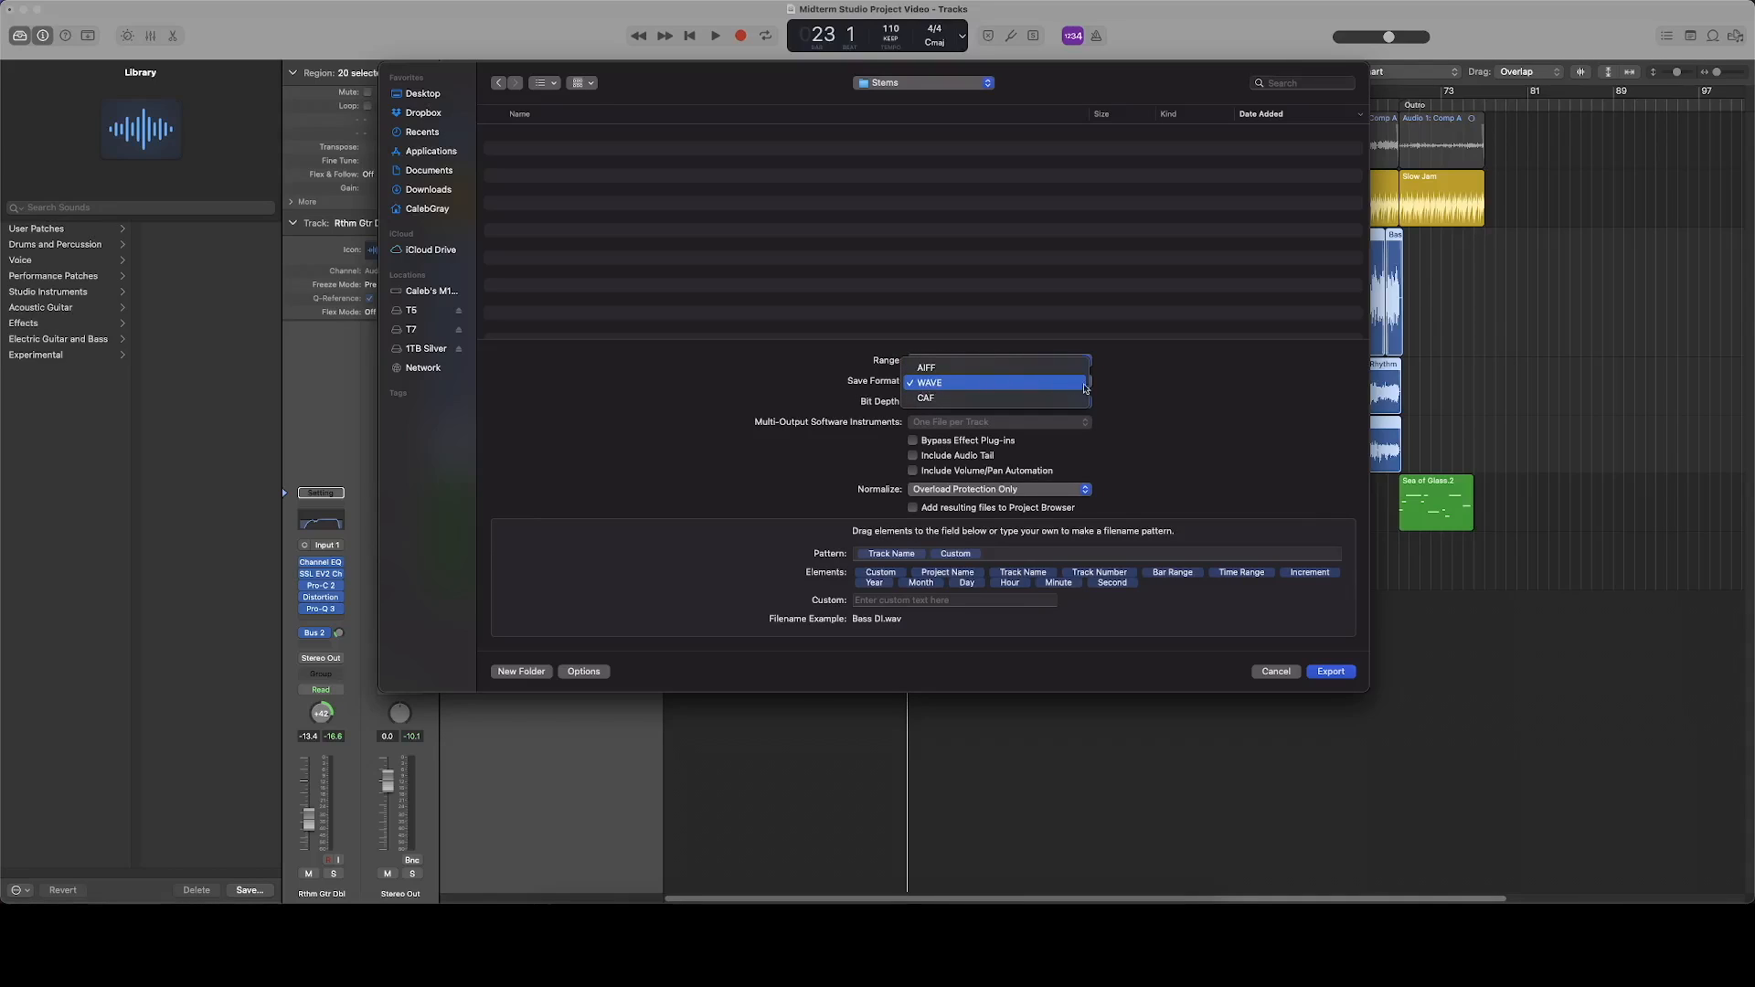
click(1033, 389)
click(976, 382)
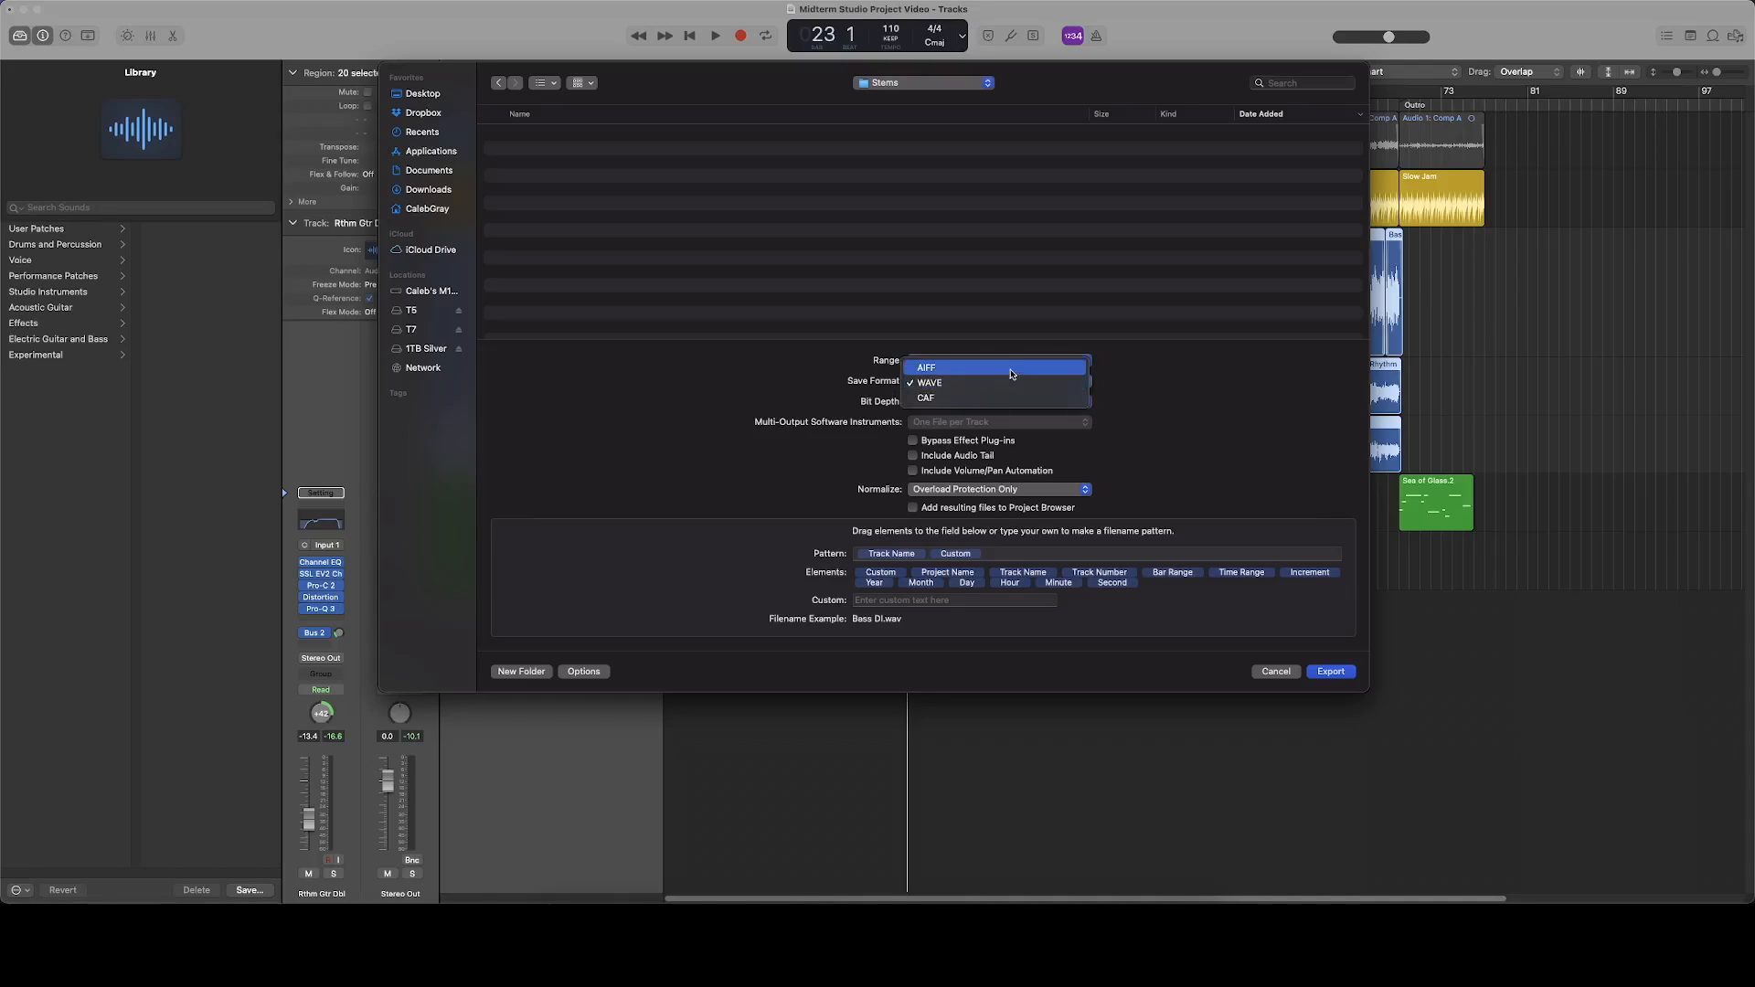
click(1047, 414)
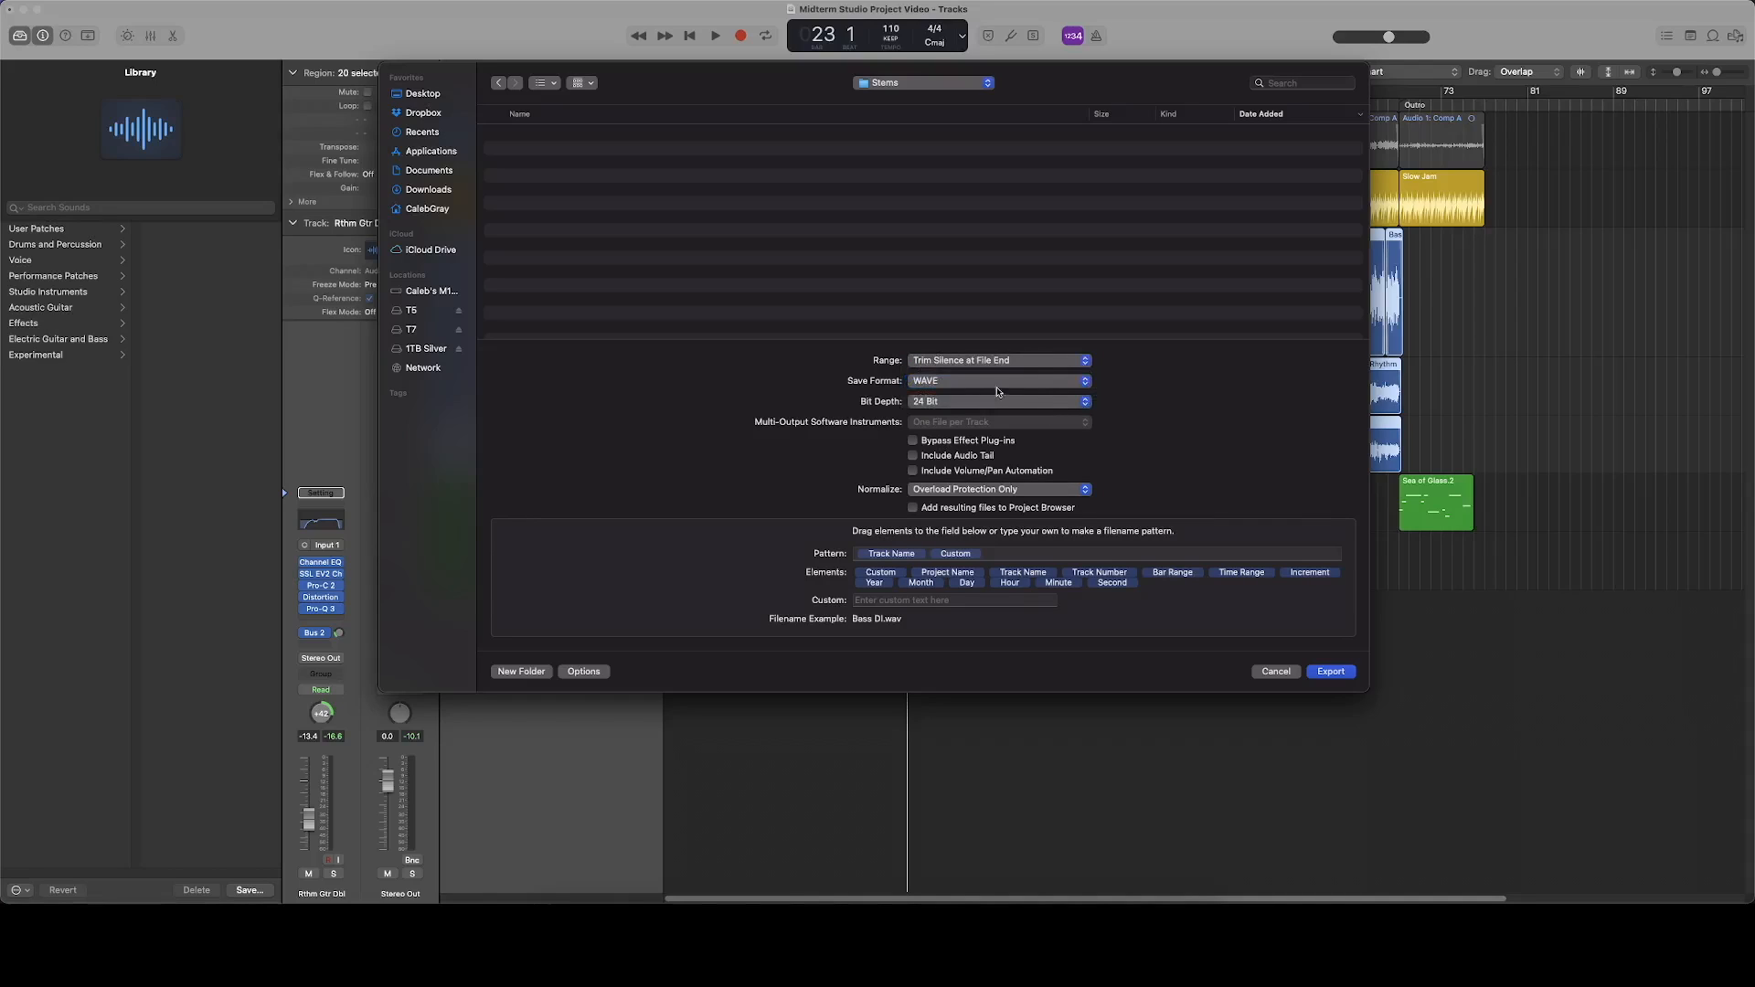
click(964, 402)
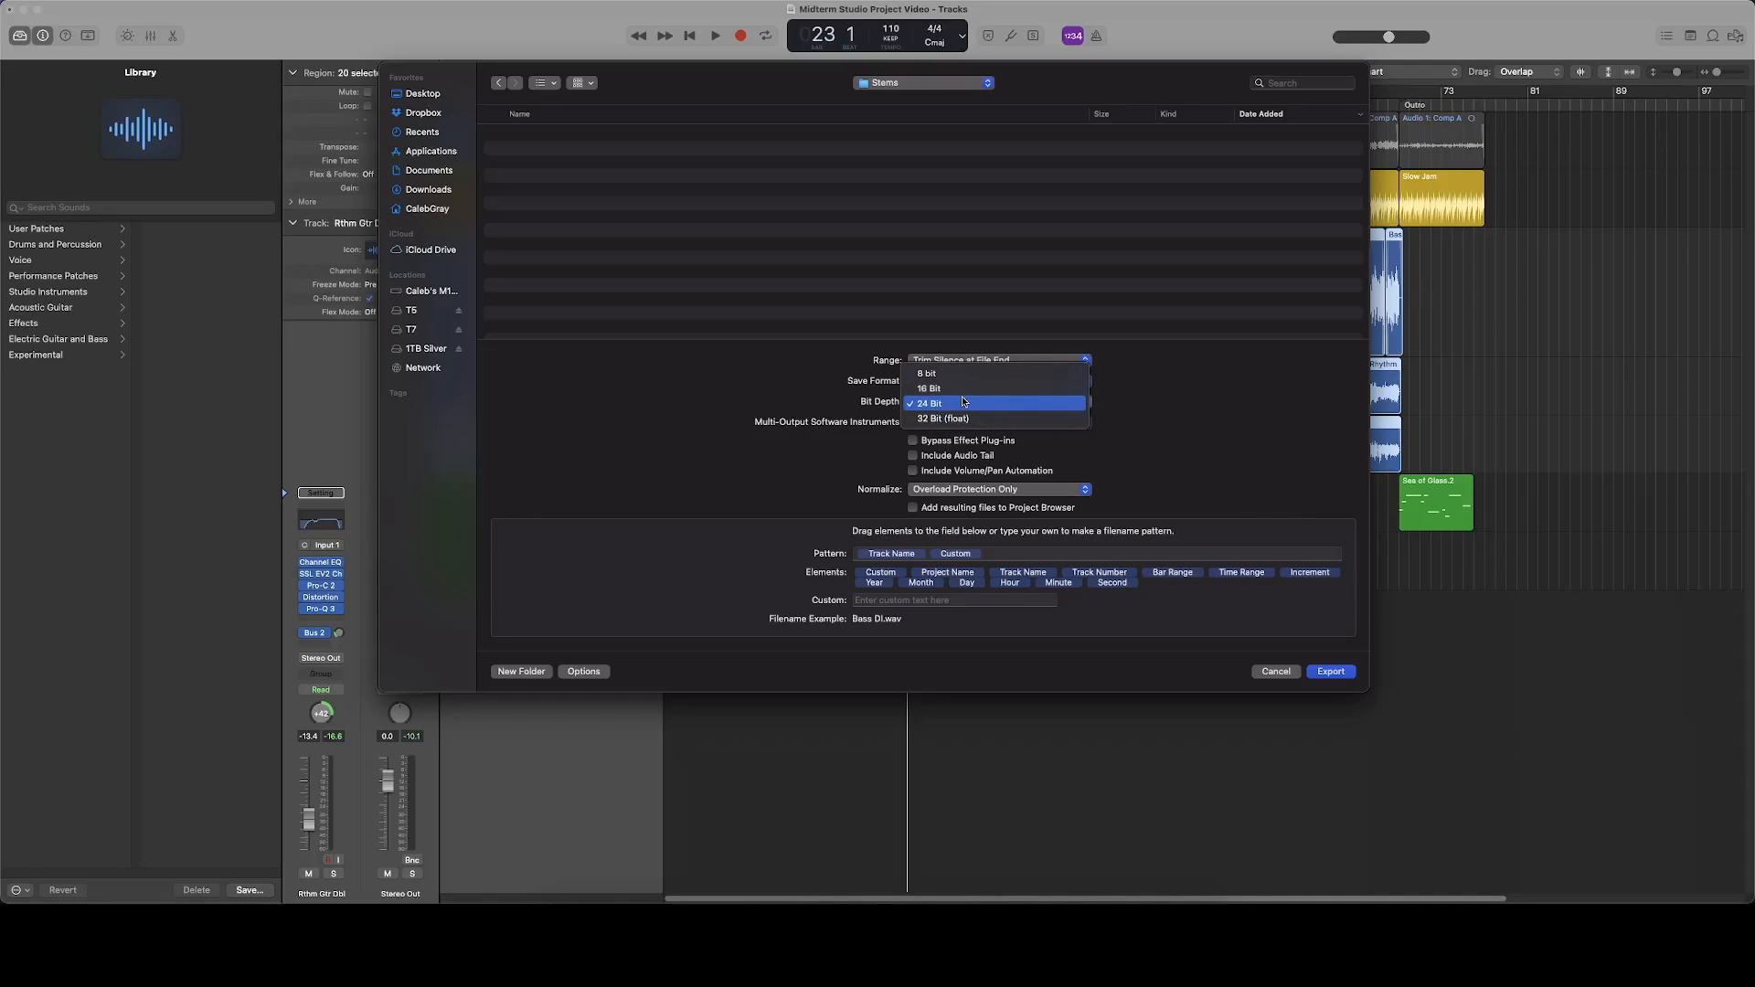
click(970, 406)
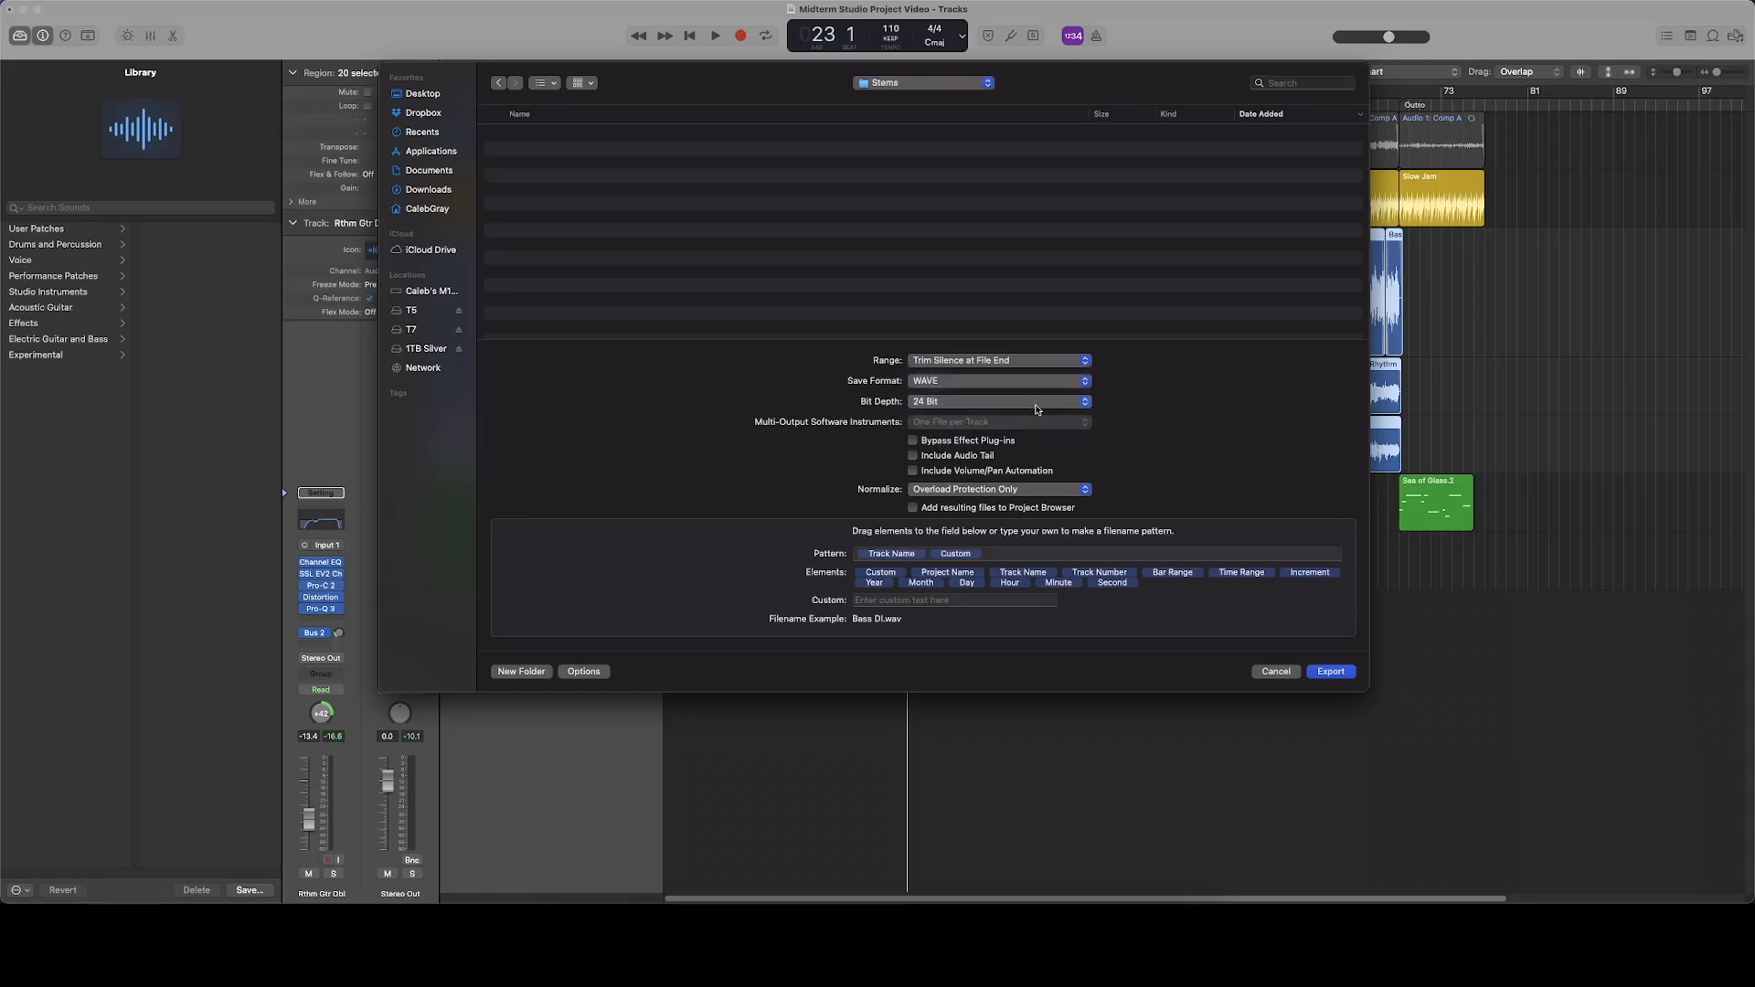
click(1039, 408)
click(1198, 412)
Enable Bypass Effect Plug-ins, set Normalize to Off, and export the selected tracks
click(915, 443)
click(927, 491)
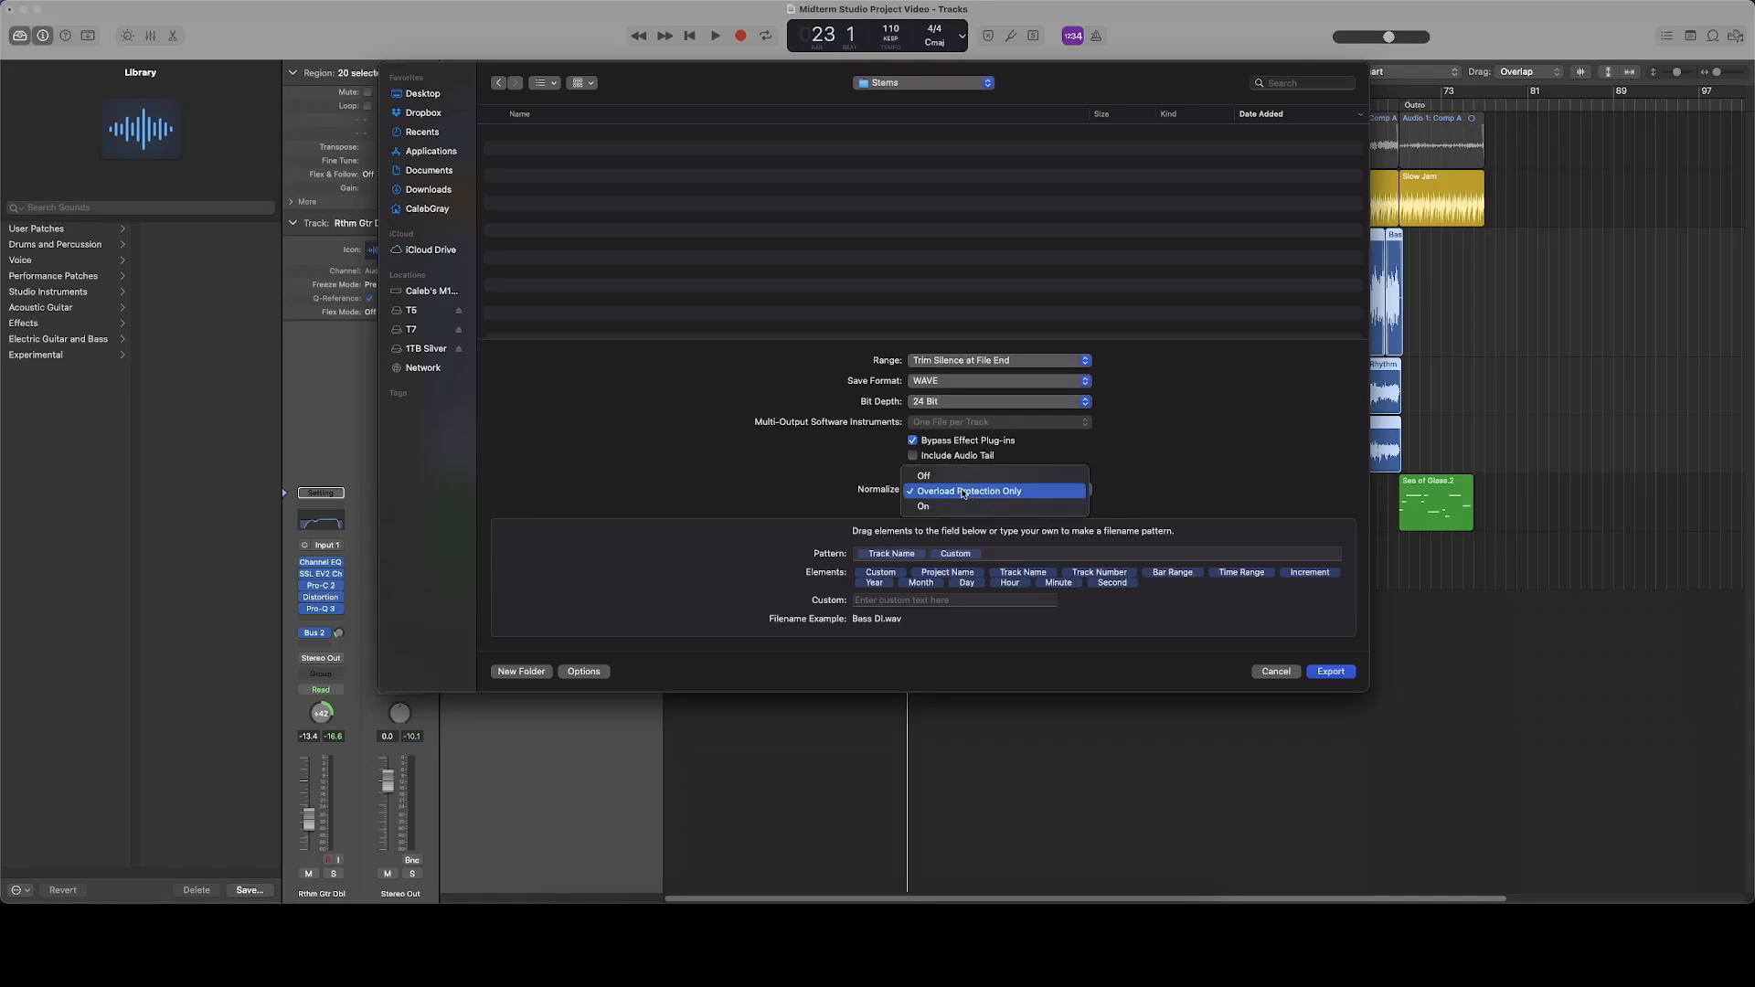
click(968, 476)
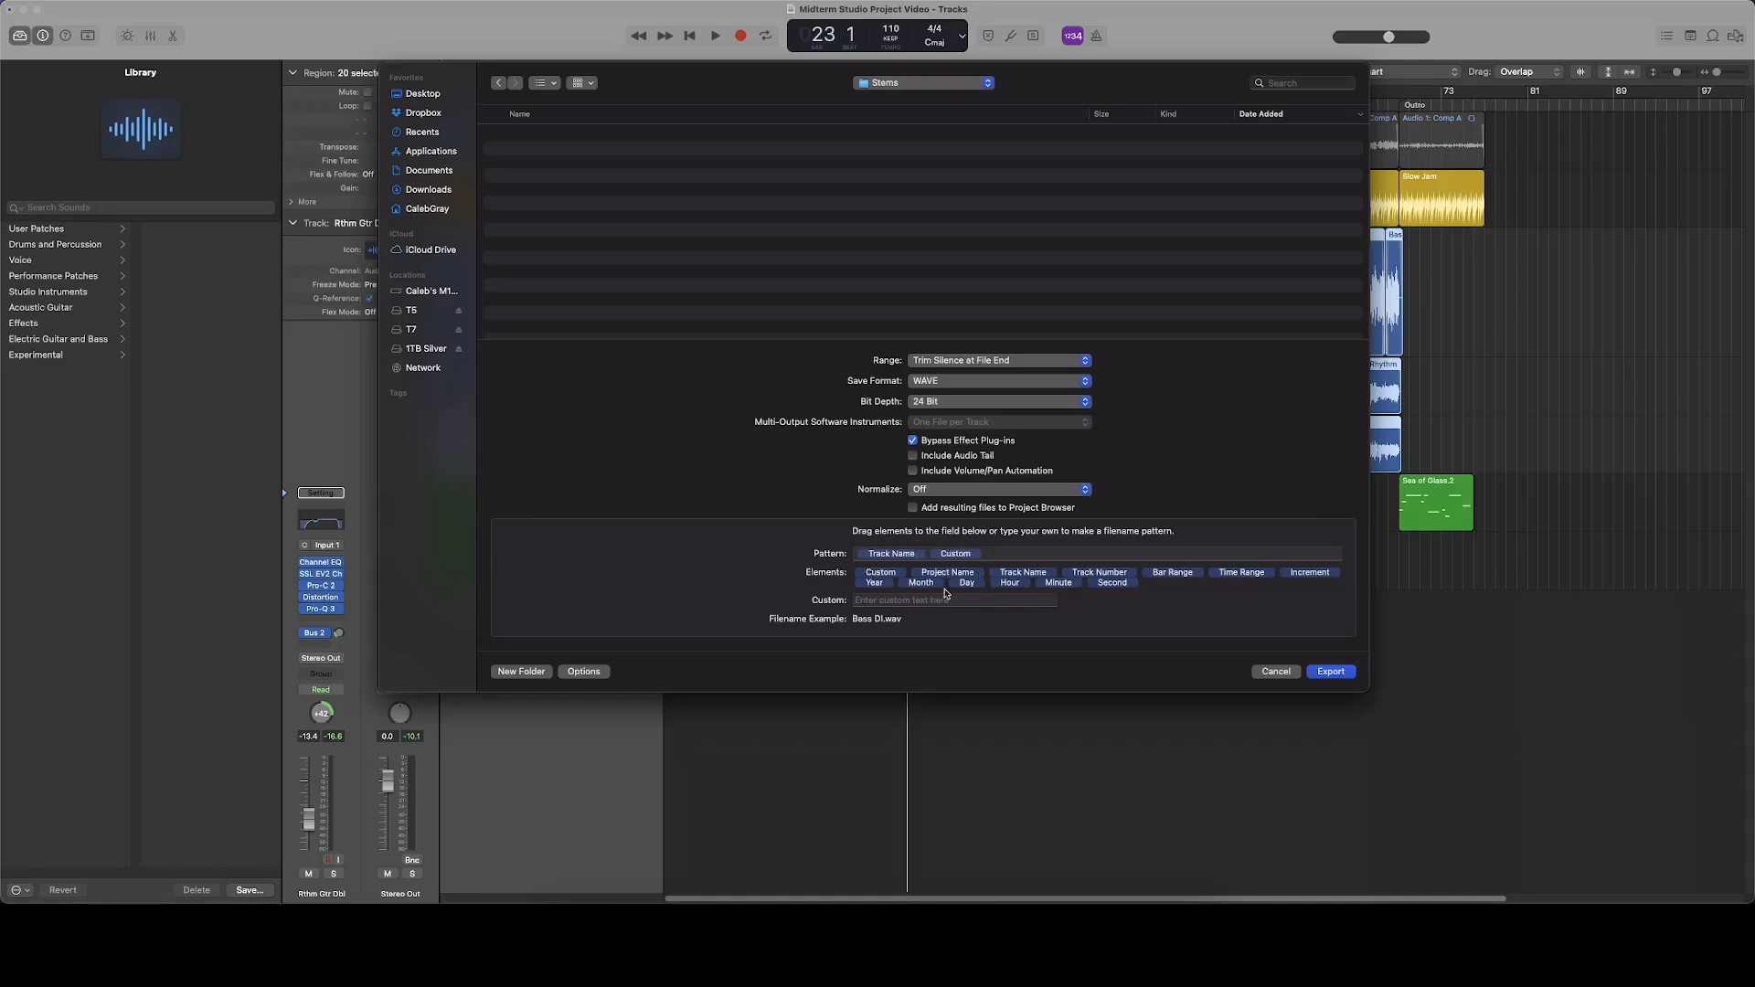
click(1332, 673)
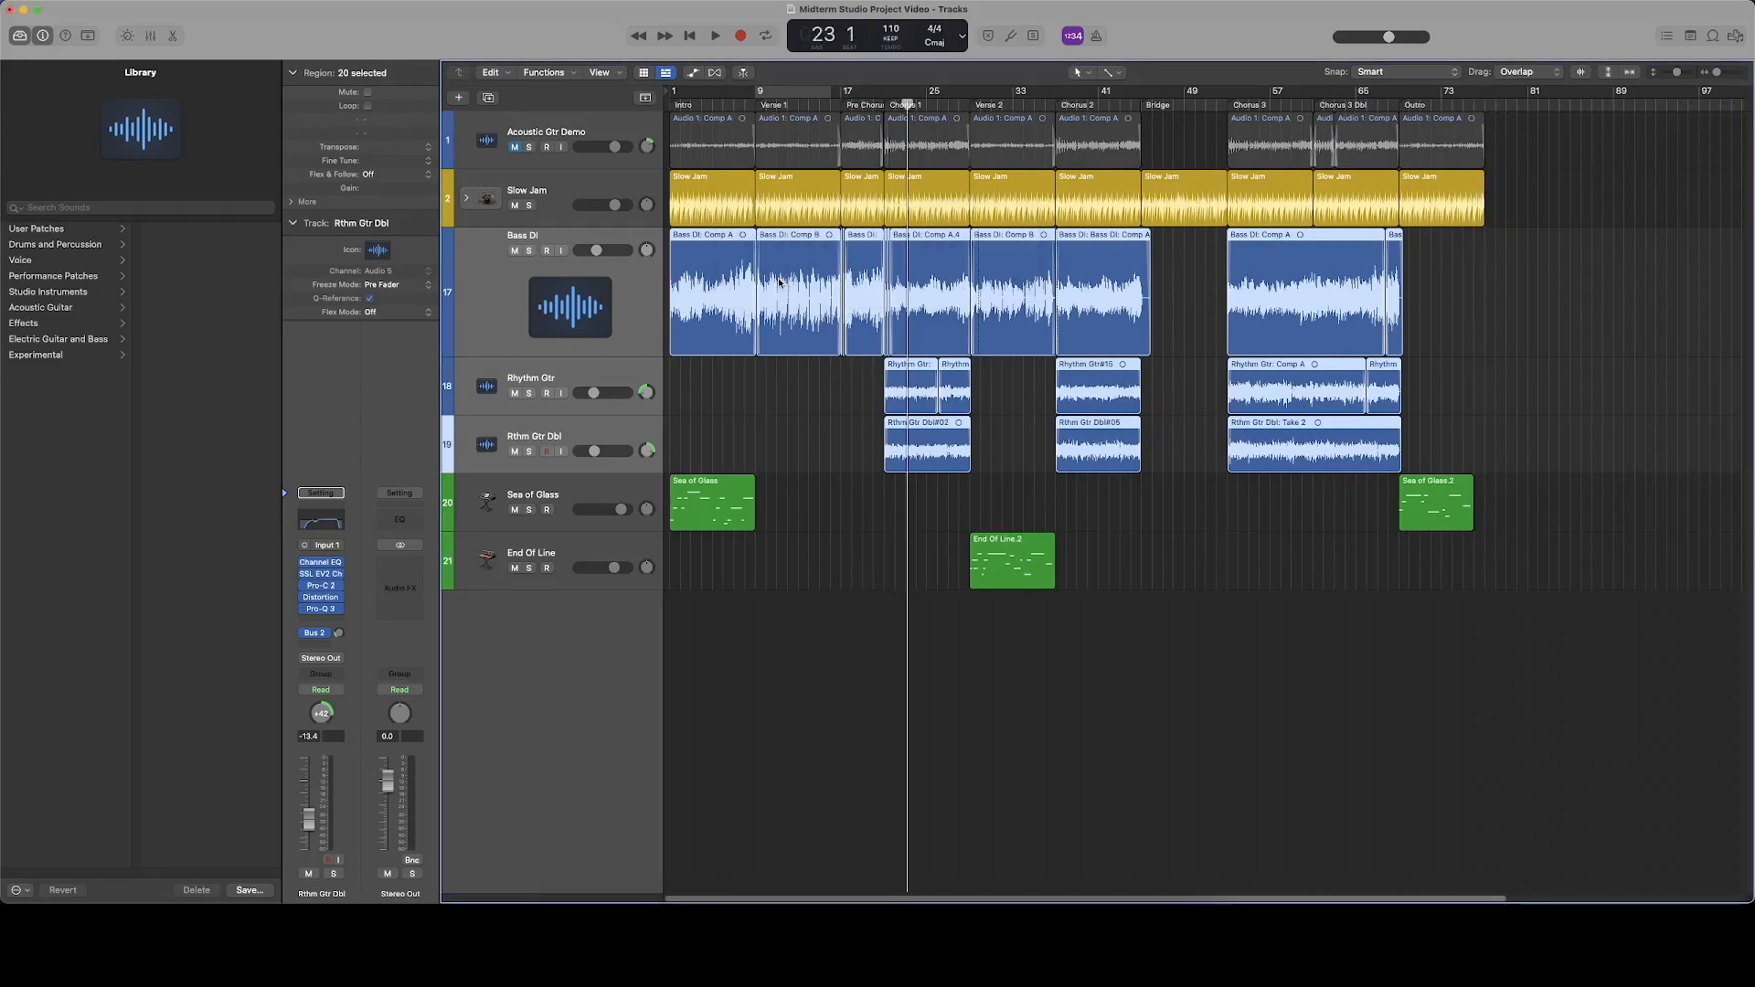
Switch to Finder and expand the Stems folder on the Desktop to view the exported files
click(563, 937)
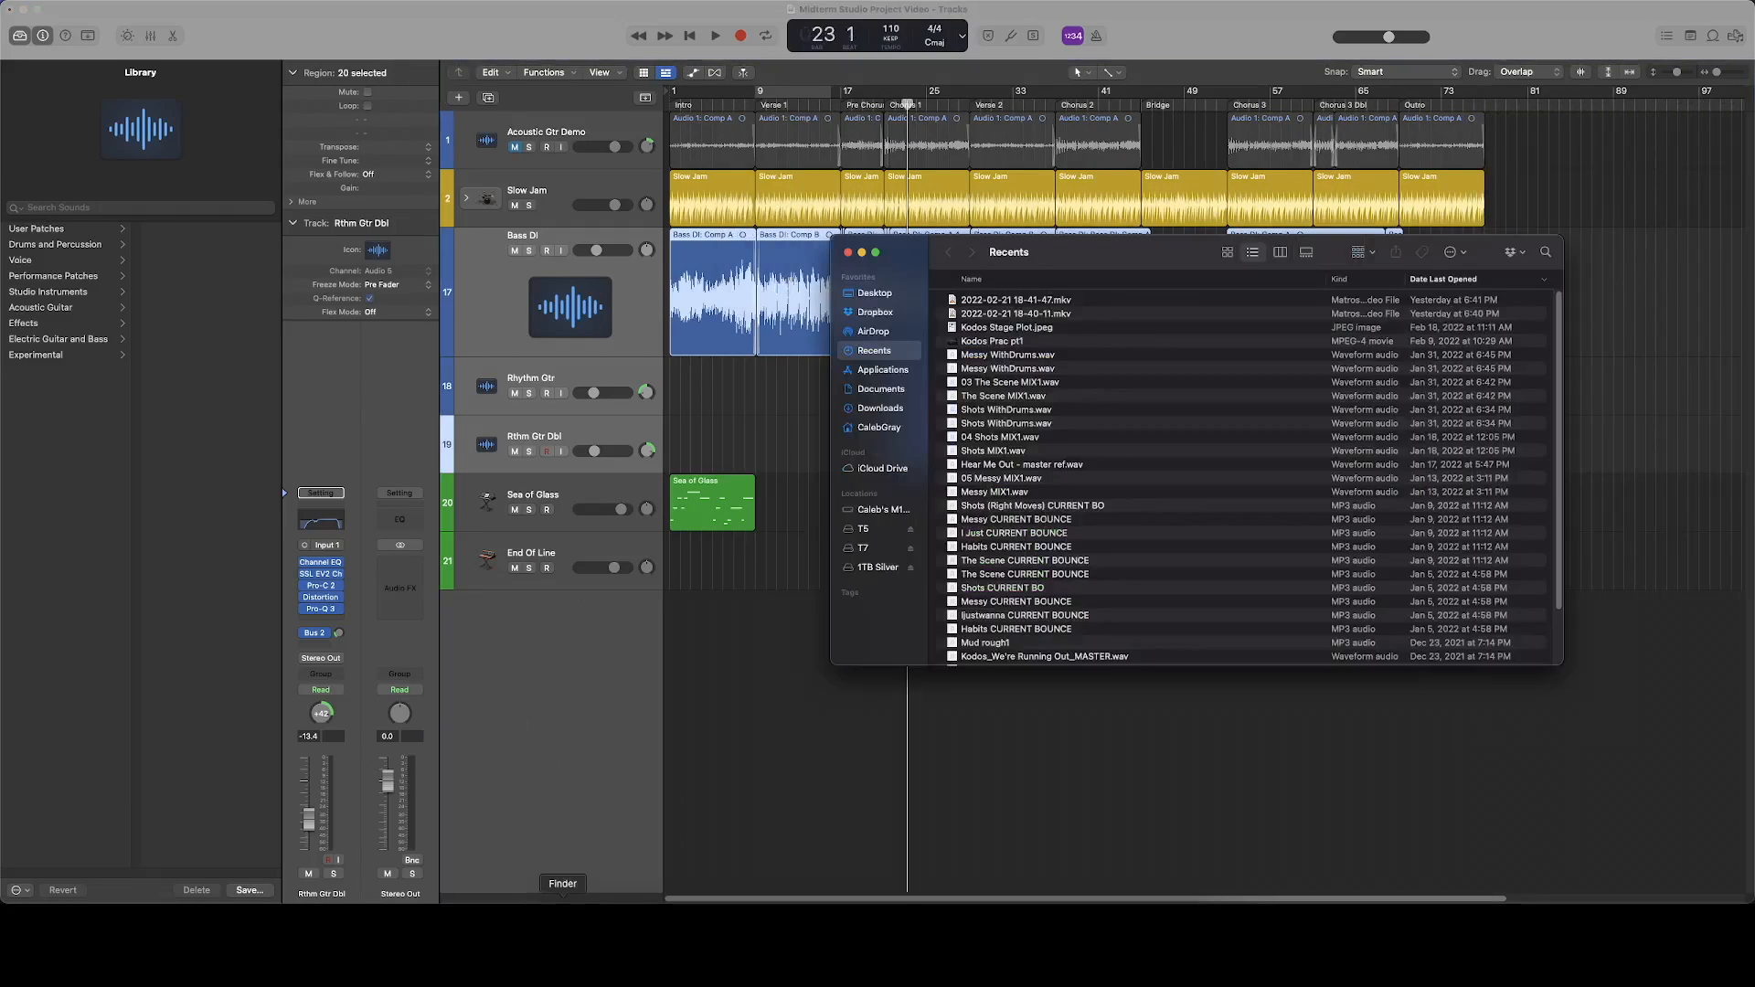
click(869, 294)
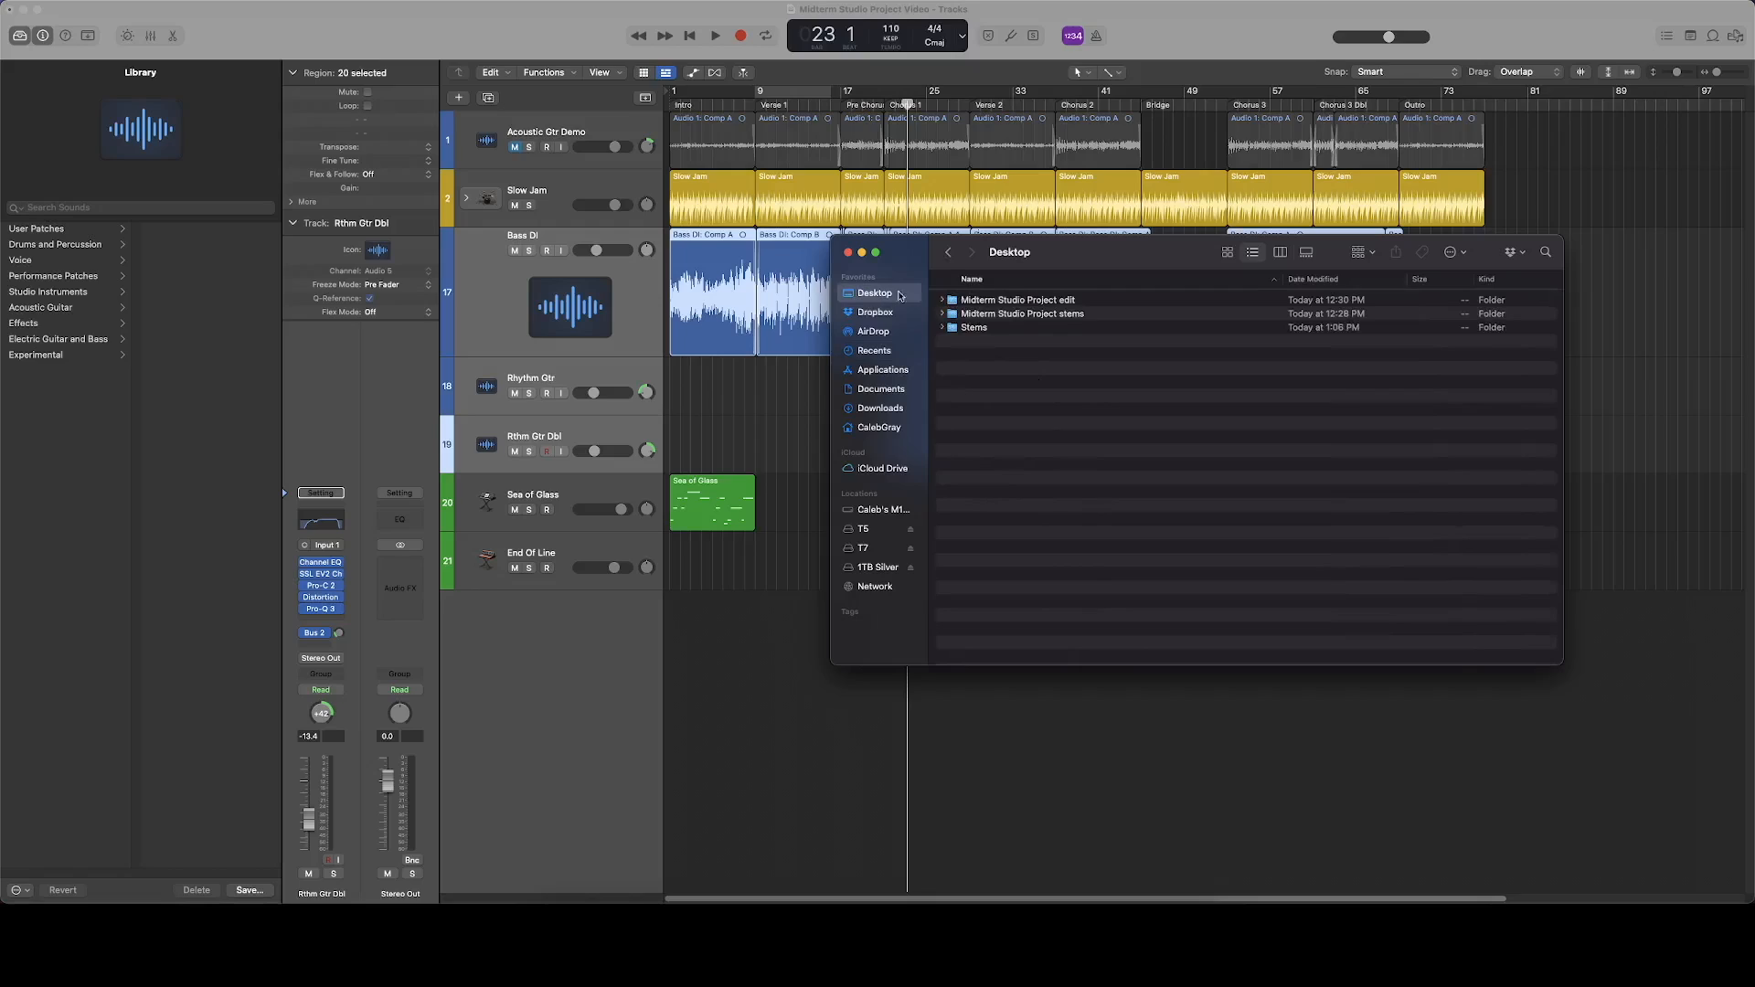
click(943, 327)
click(992, 341)
click(1001, 378)
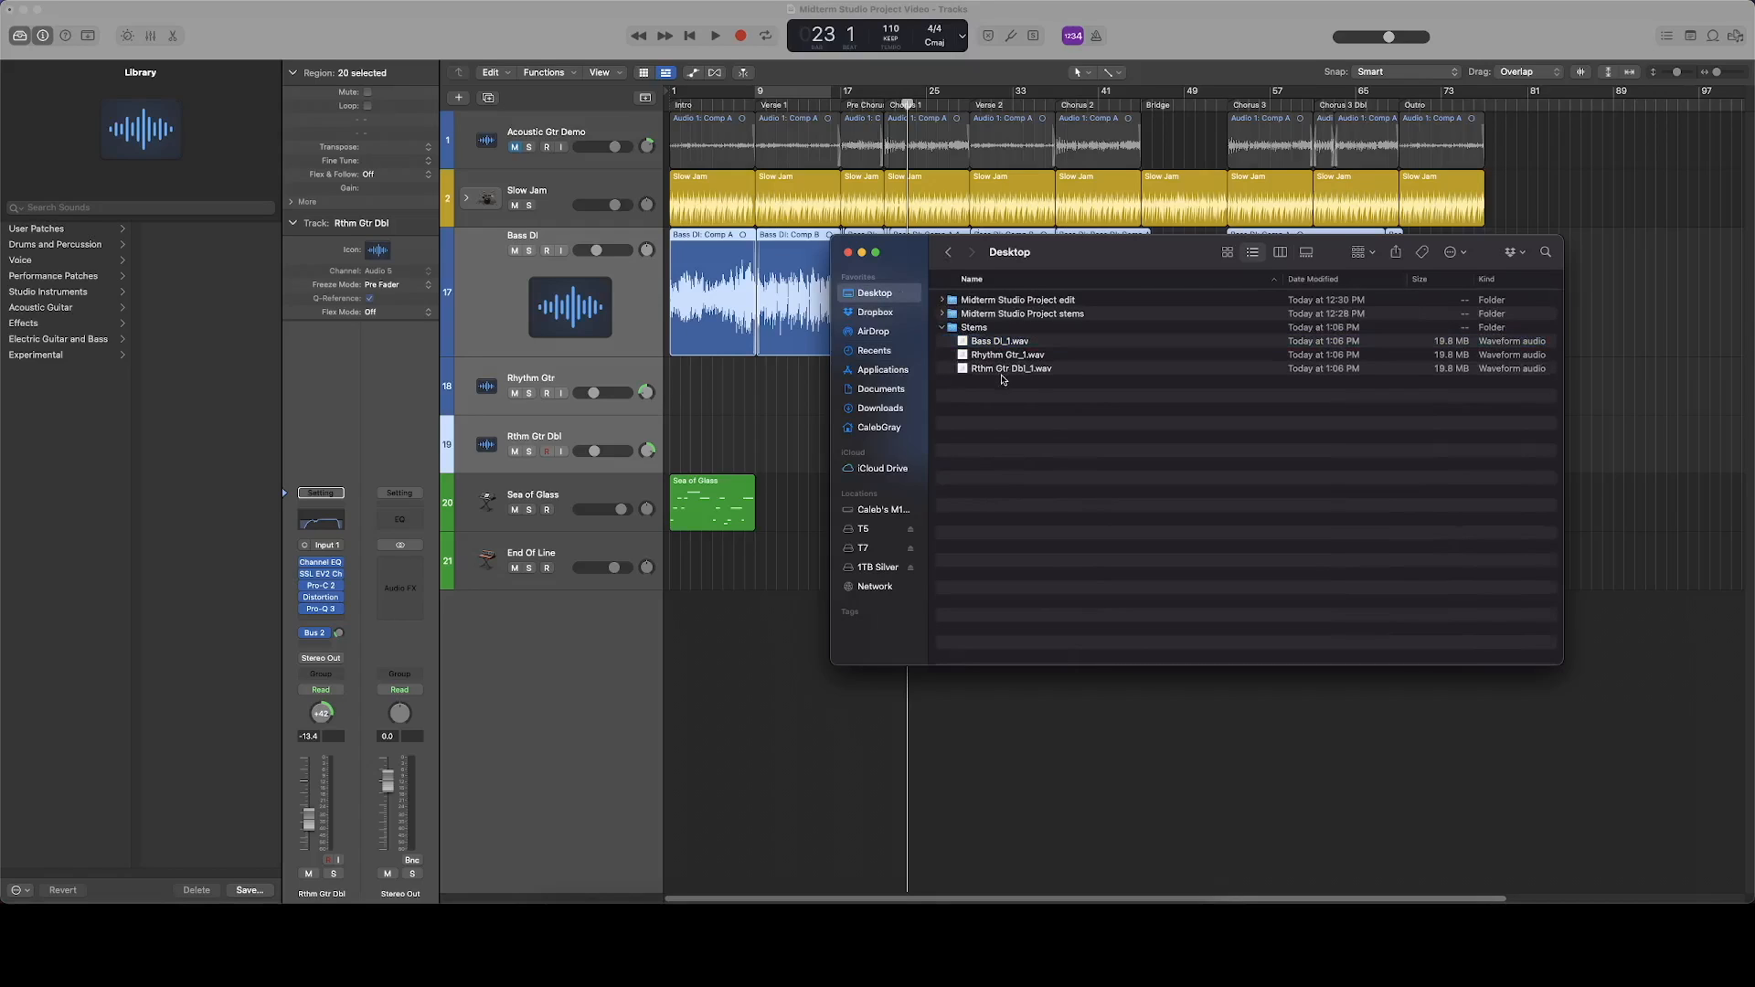
Examine the exported Bass DI, Rhythm Gtr and Rthm Gtr Dbl WAV files in the Stems folder, and return to Logic Pro
click(1002, 369)
shift+click(1000, 342)
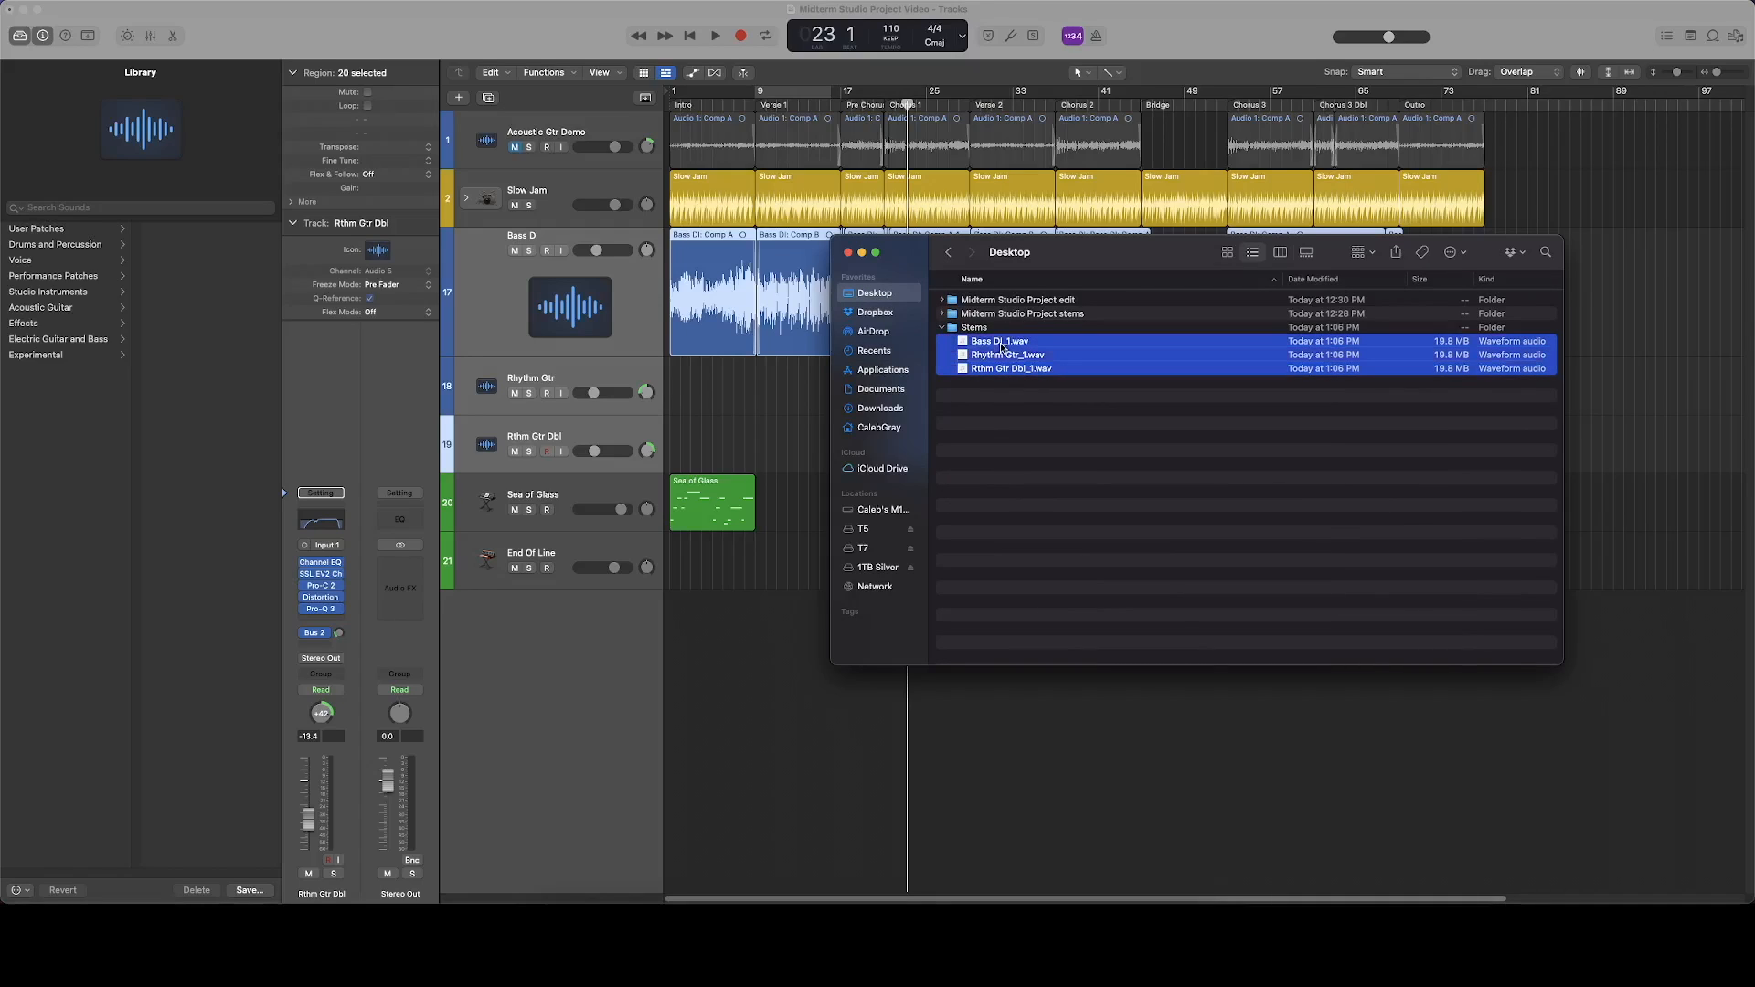
click(1008, 402)
click(1005, 342)
shift+click(1009, 371)
click(1130, 416)
click(1006, 343)
shift+click(1009, 371)
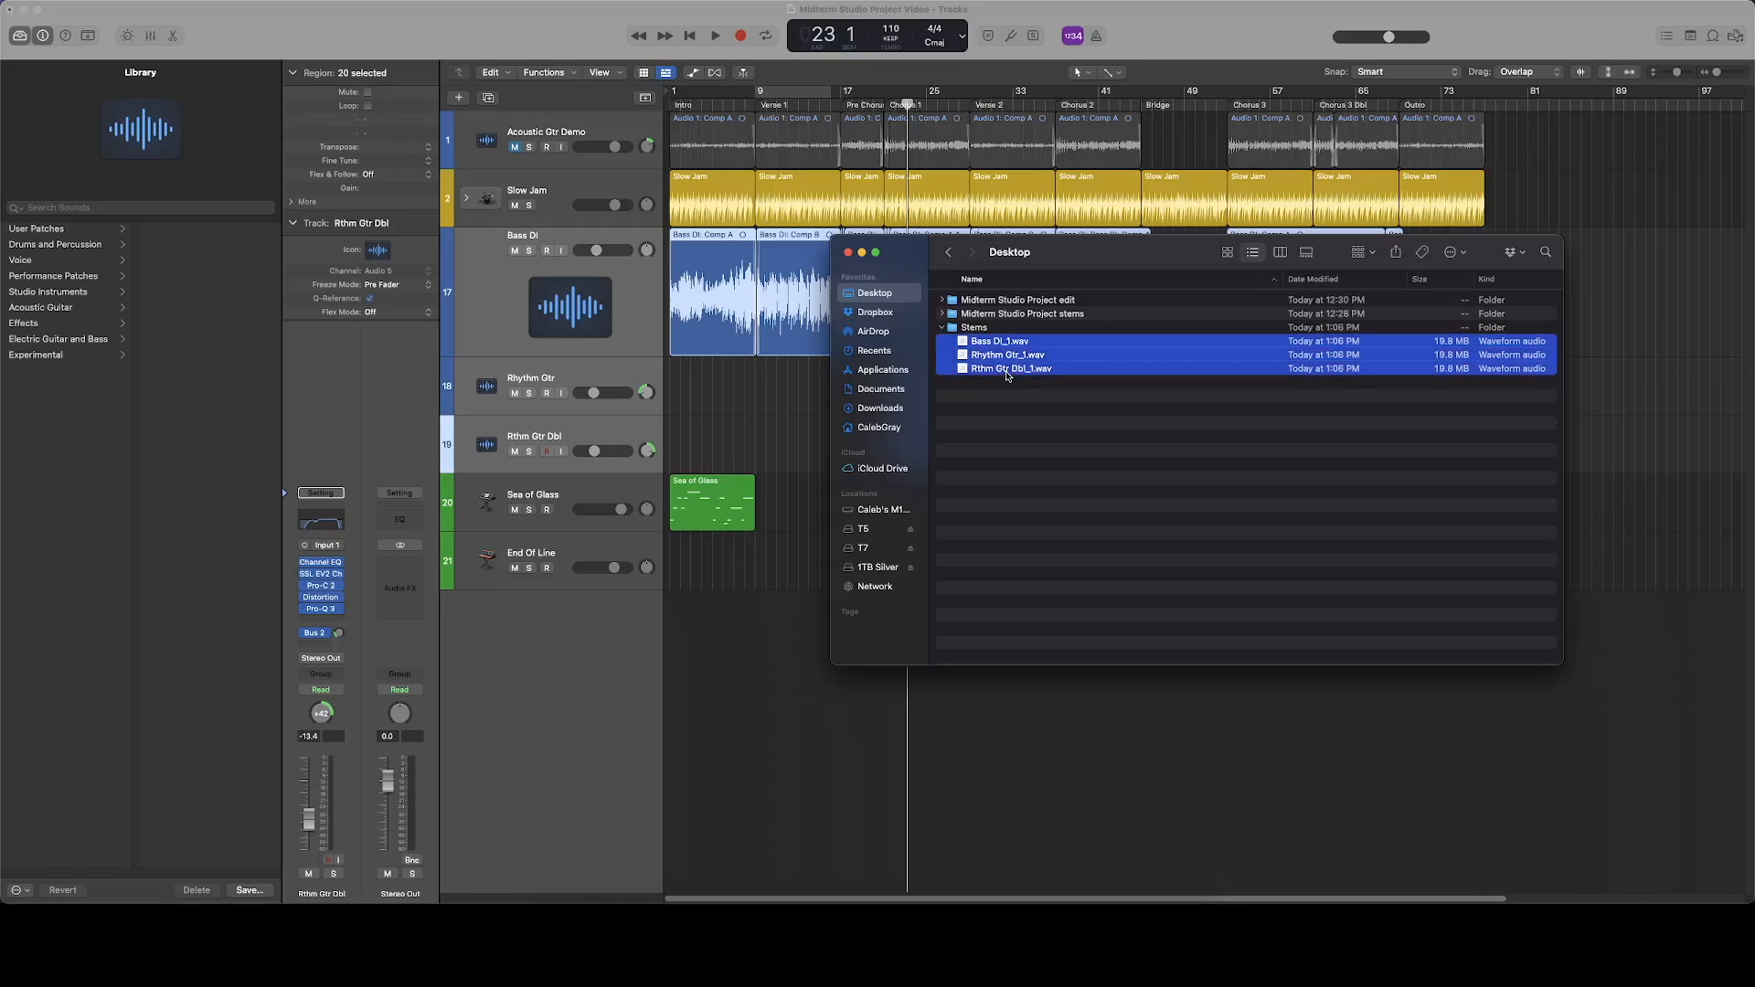
click(1020, 417)
click(971, 329)
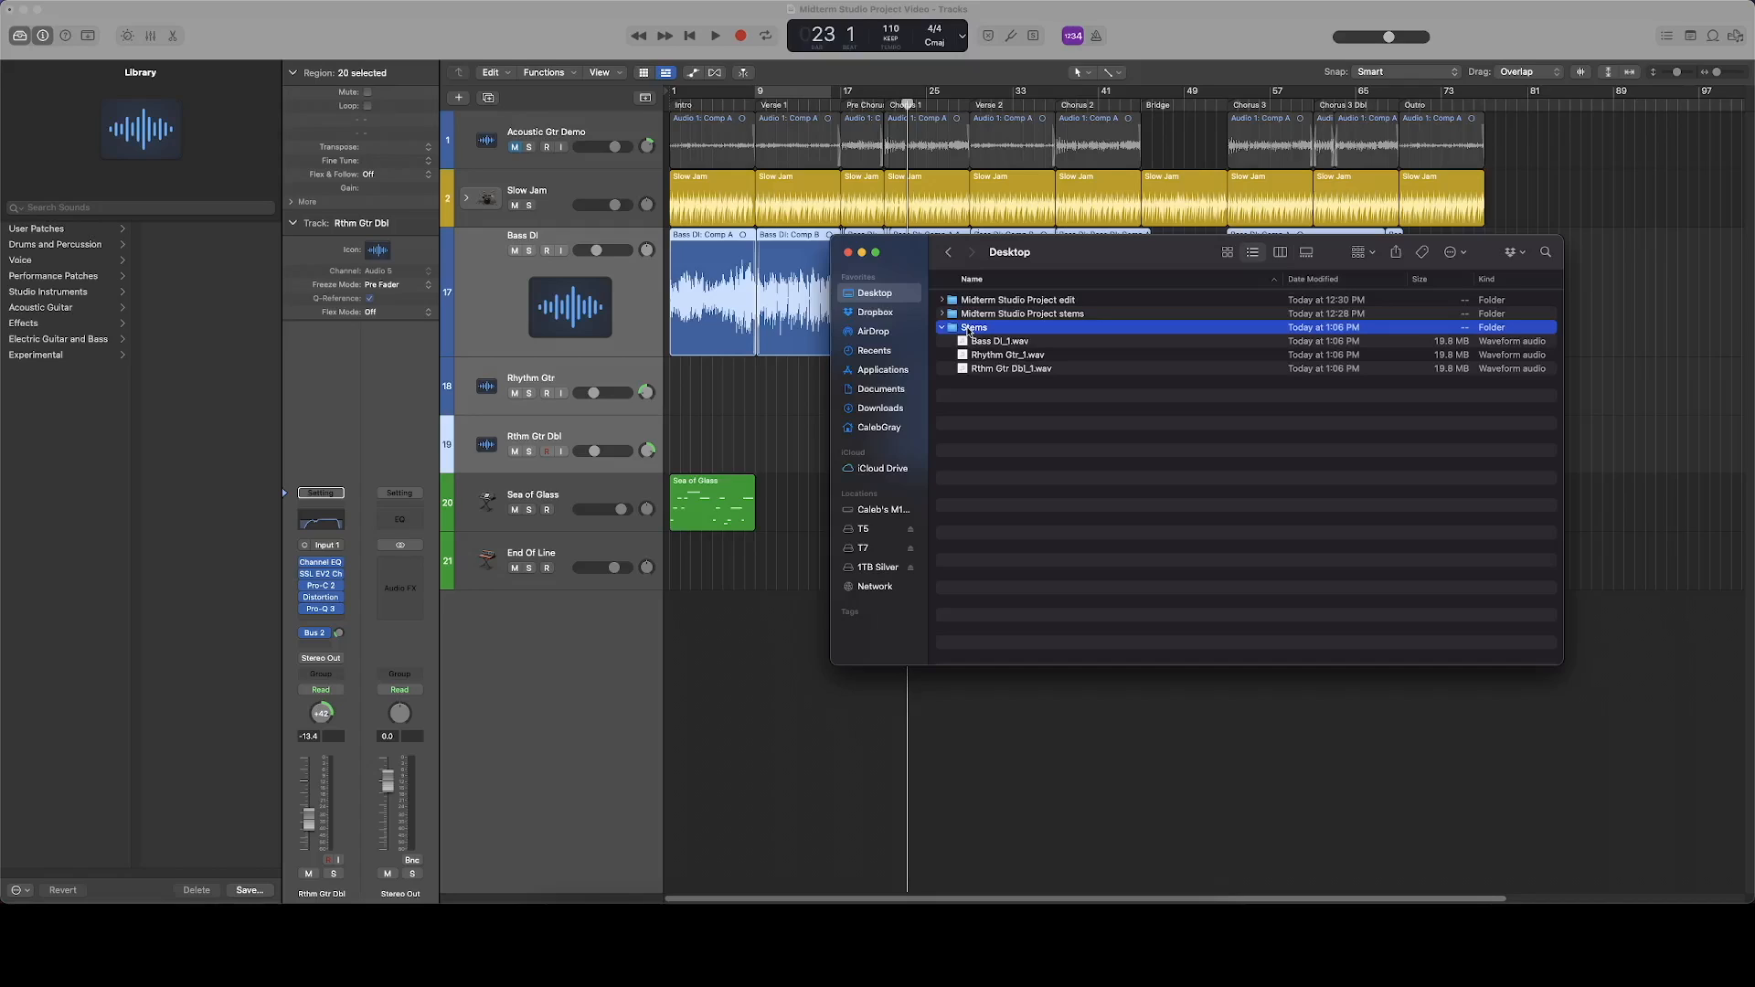
key(super+Tab)
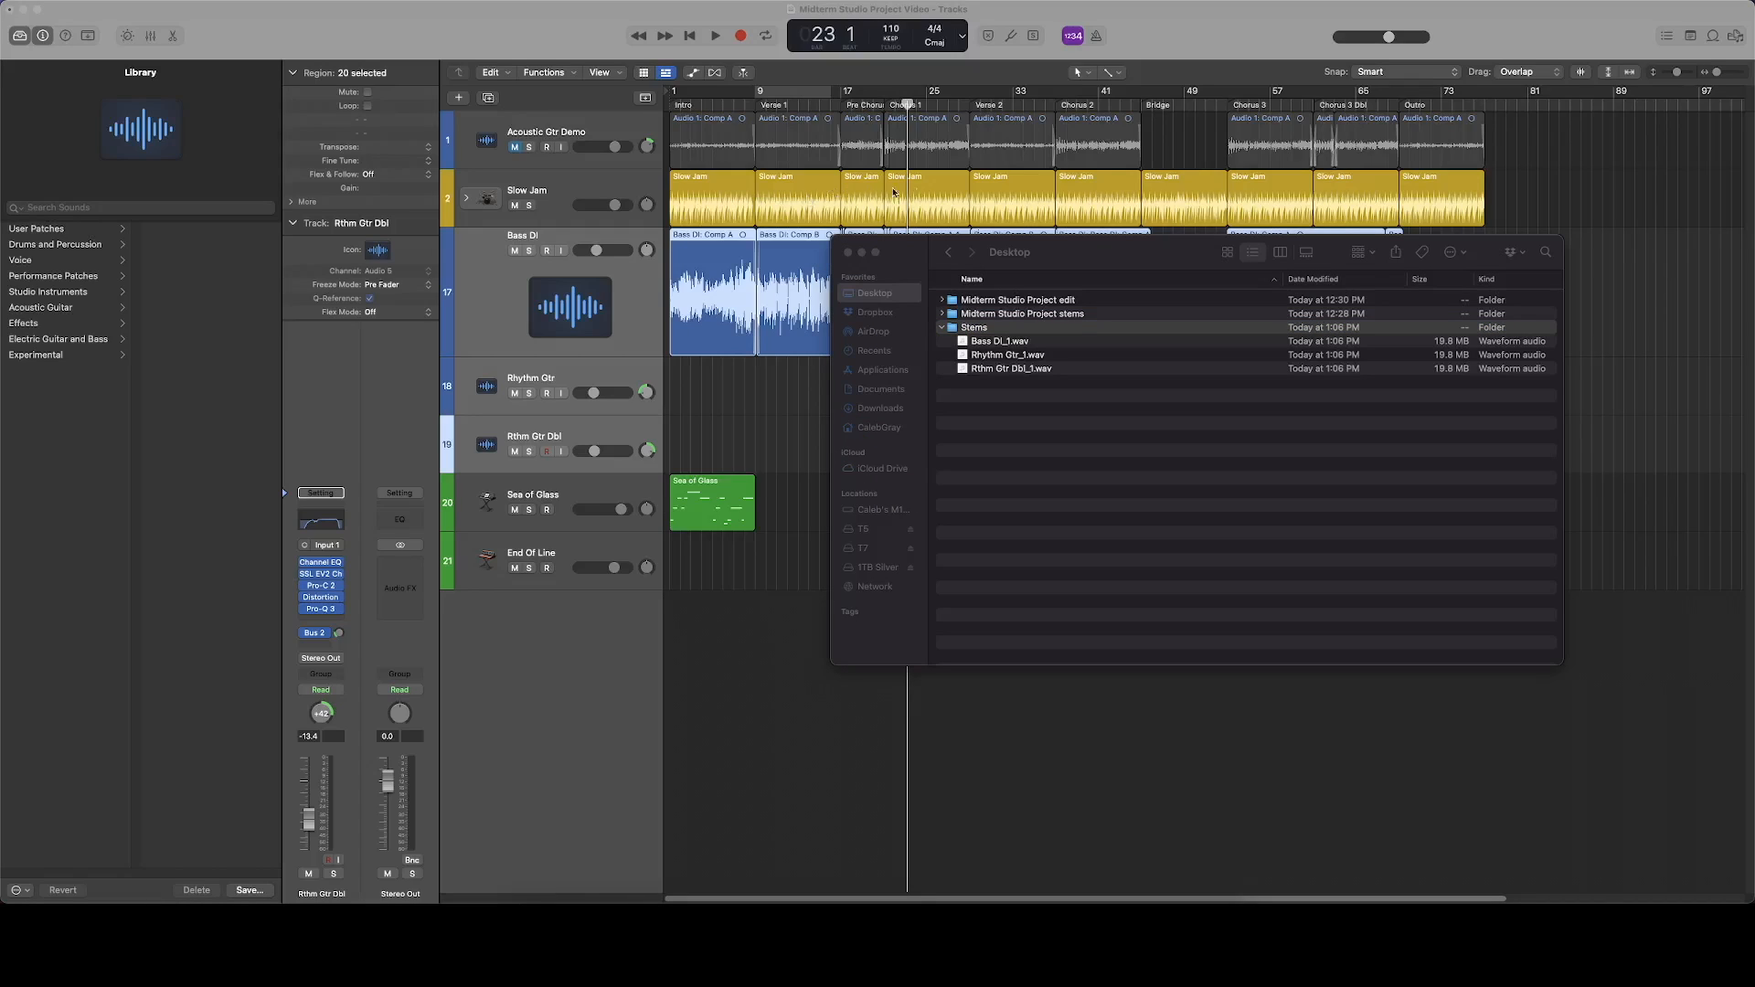